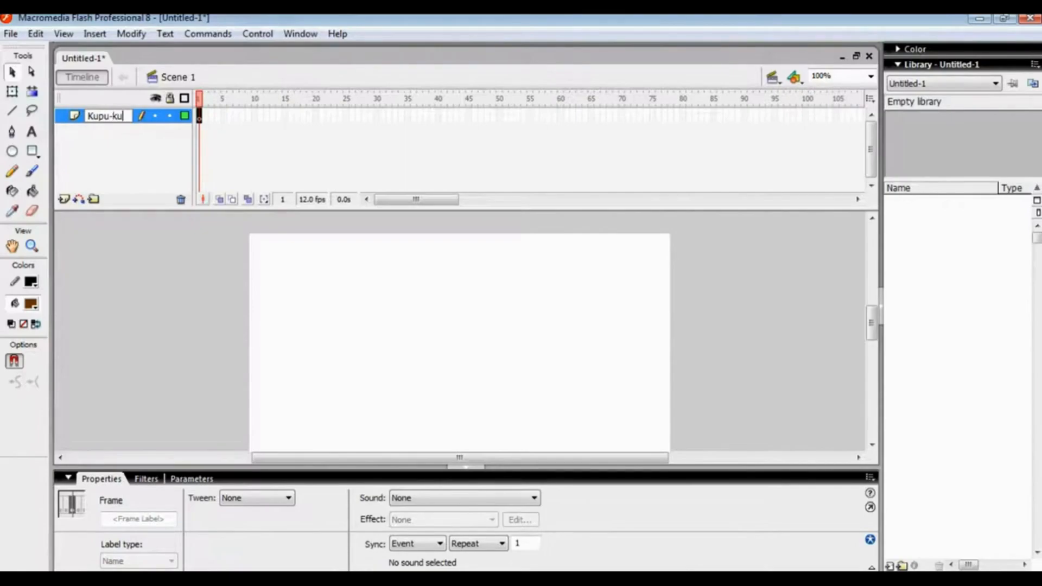
# Name the layer Kupu-kupu
pyautogui.click(81, 240)
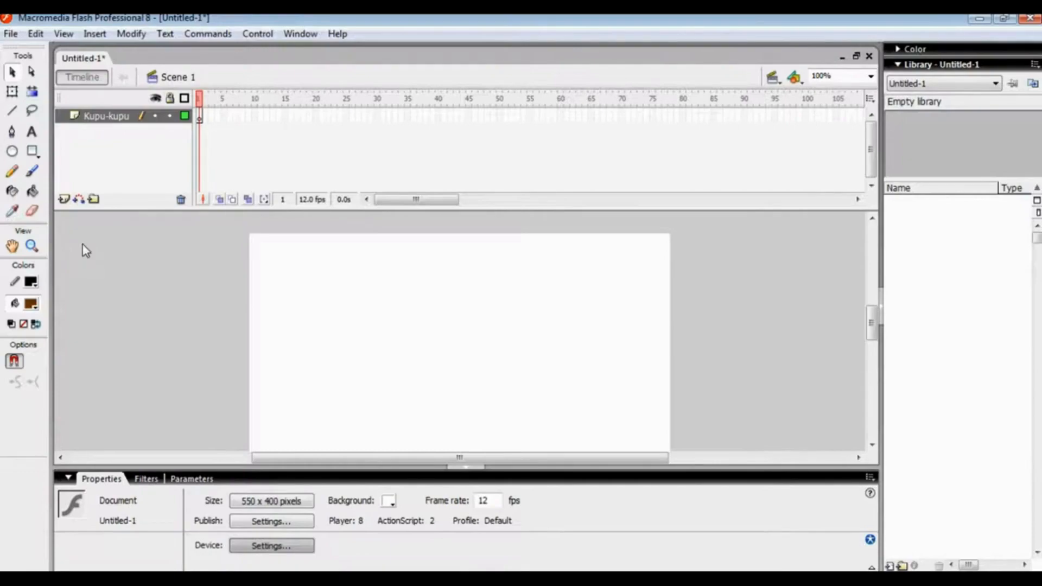
pyautogui.moveTo(874, 323); pyautogui.dragTo(905, 328)
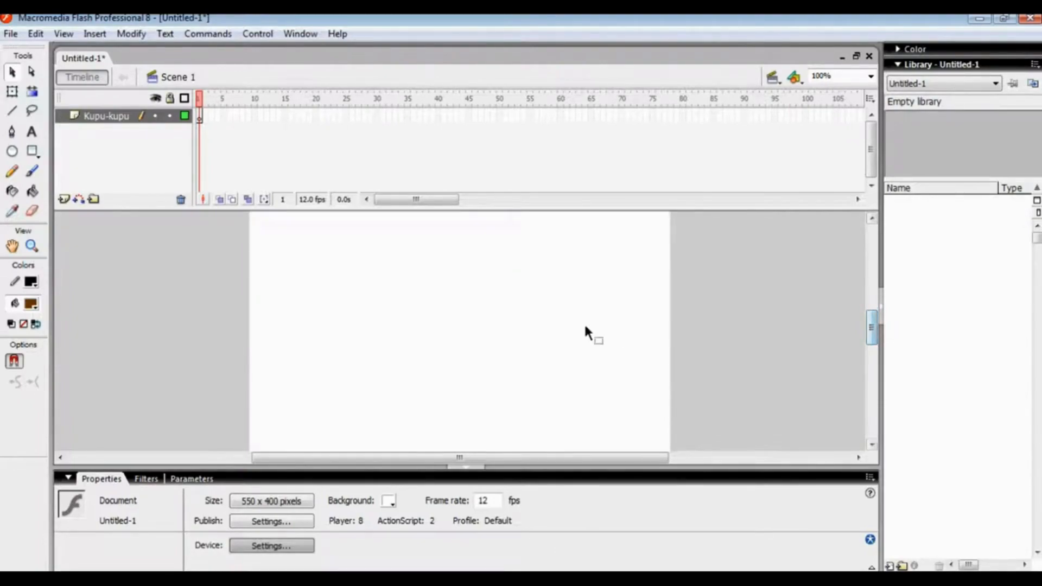
pyautogui.moveTo(874, 330)
pyautogui.mouseDown()
pyautogui.moveTo(877, 320)
pyautogui.moveTo(875, 330)
pyautogui.mouseUp()
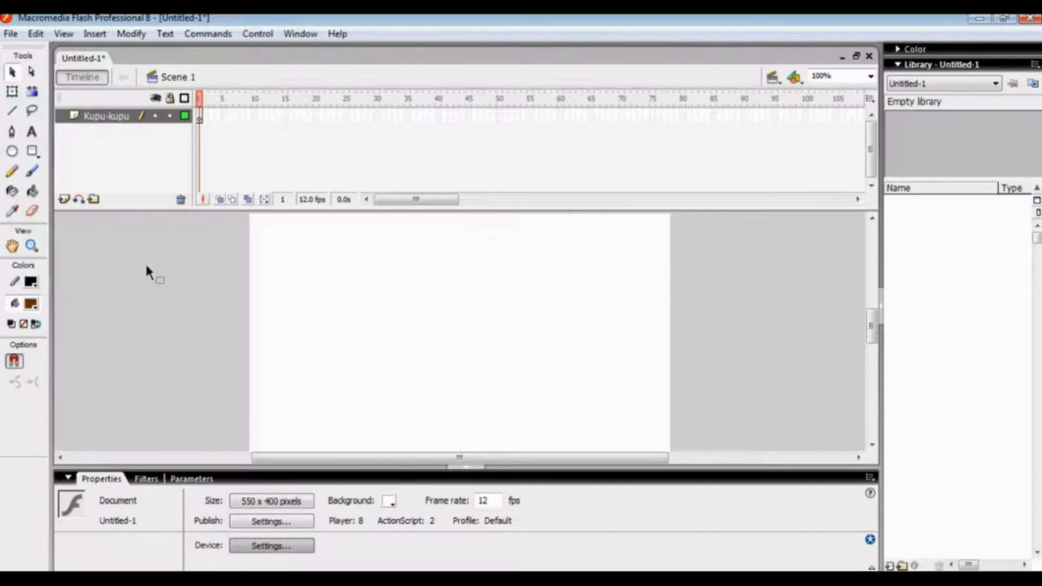
# Draw three yellow ovals without outlines: a circle about 134 px wide, one about 90 × 62 px below it, and one about 45 × 69 px beside them
pyautogui.click(11, 154)
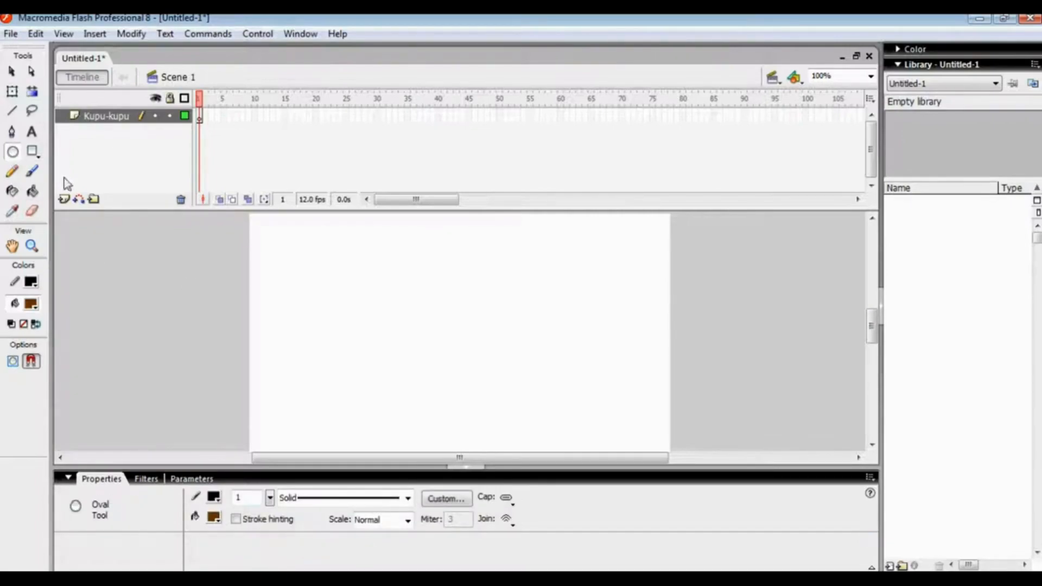
pyautogui.click(31, 282)
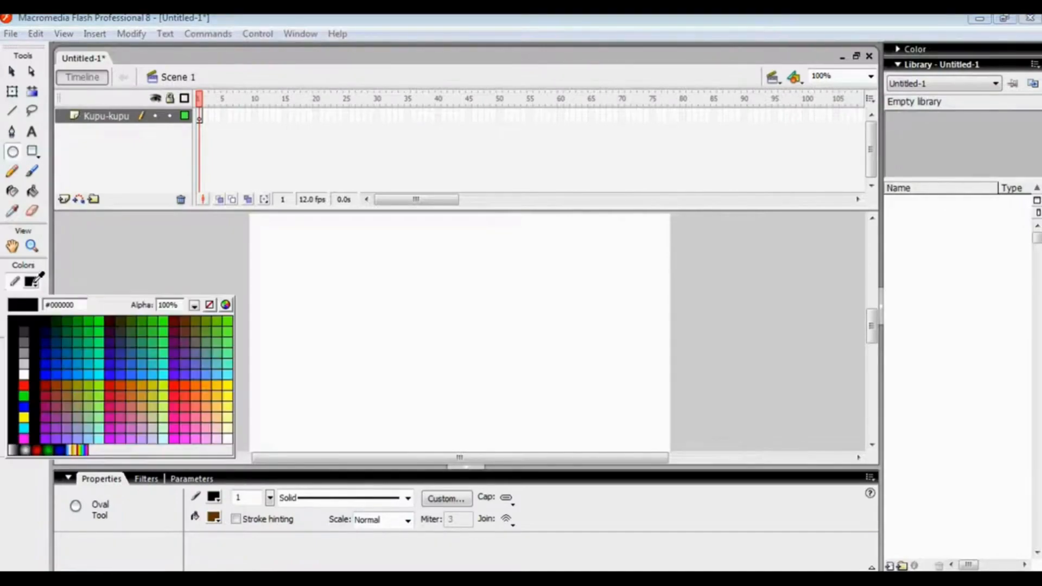
pyautogui.click(210, 306)
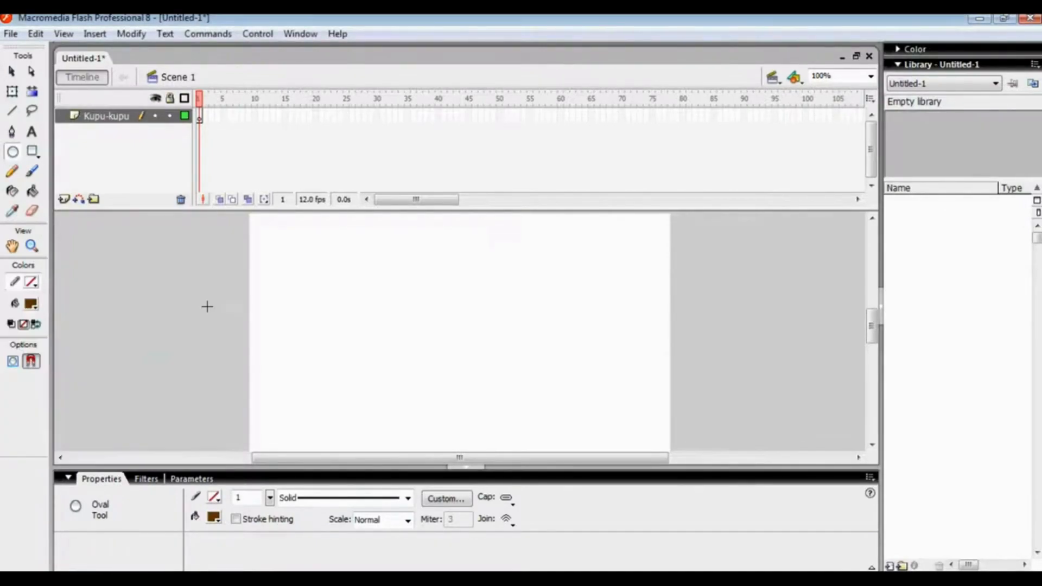
pyautogui.click(33, 302)
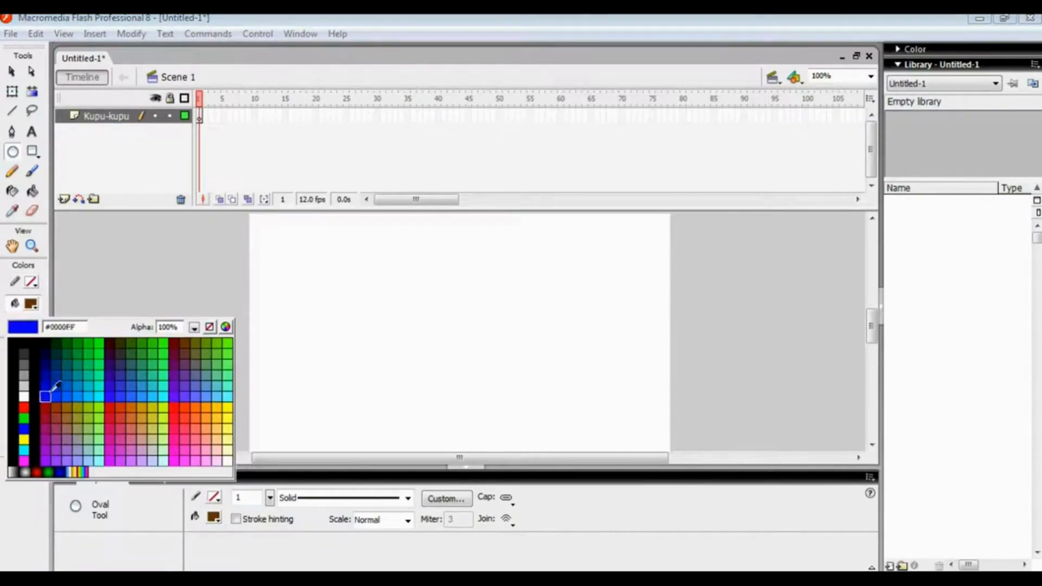
pyautogui.click(24, 439)
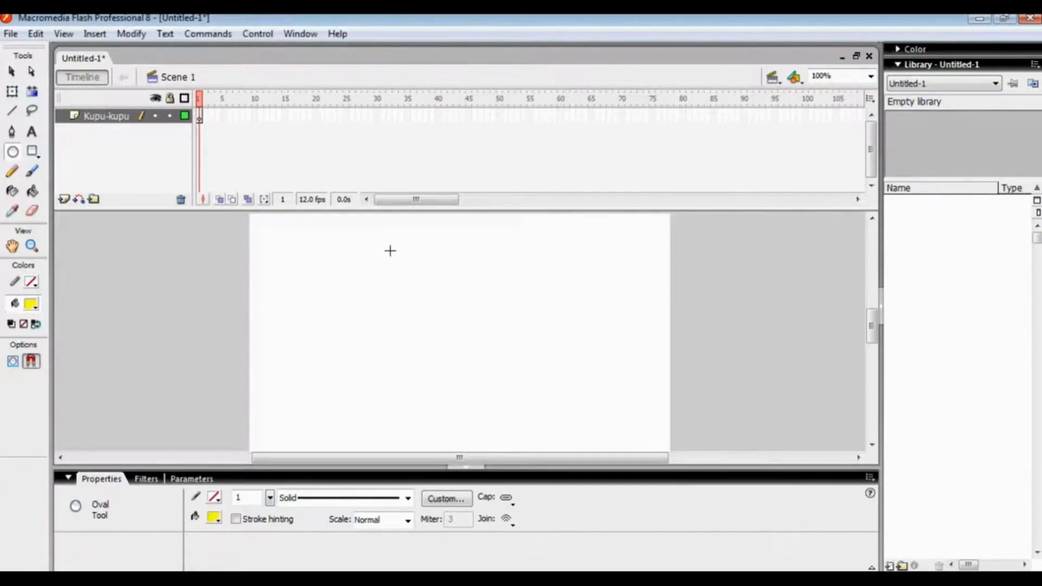
pyautogui.moveTo(307, 235); pyautogui.dragTo(409, 334)
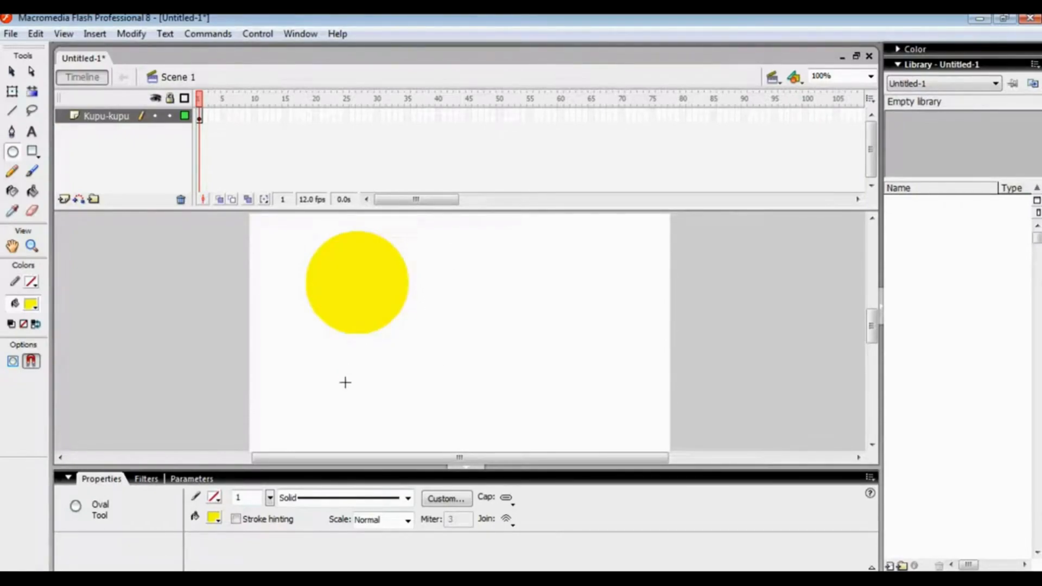
pyautogui.moveTo(347, 383); pyautogui.dragTo(413, 336)
pyautogui.moveTo(437, 293); pyautogui.dragTo(469, 345)
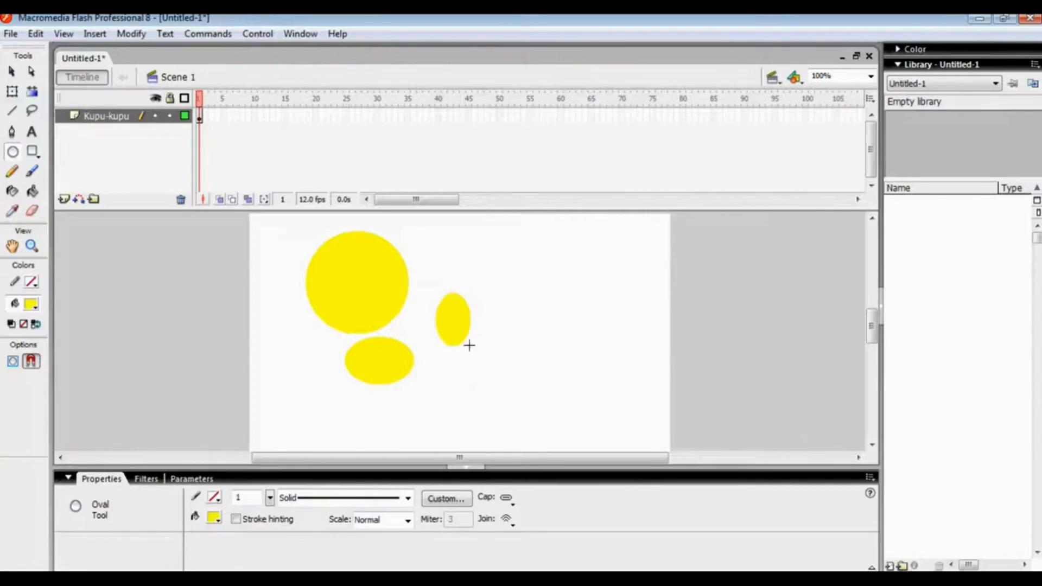
# Pull the upper-left edge of the large yellow circle outward to shape it into the butterfly's upper wing
pyautogui.click(13, 92)
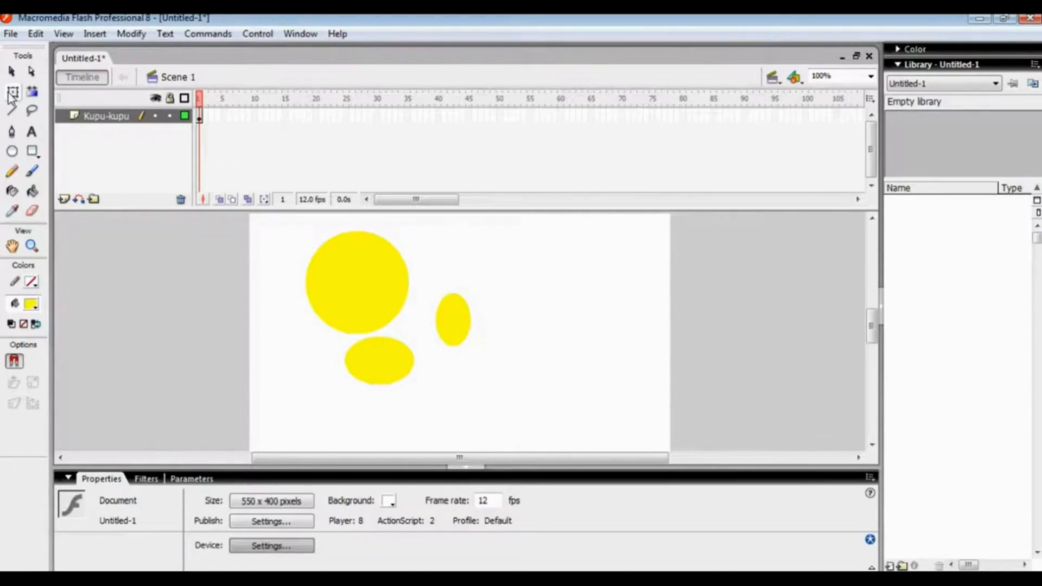
pyautogui.moveTo(464, 461); pyautogui.dragTo(449, 460)
pyautogui.moveTo(874, 334); pyautogui.dragTo(872, 321)
pyautogui.moveTo(272, 228); pyautogui.dragTo(552, 433)
pyautogui.moveTo(428, 353); pyautogui.dragTo(413, 389)
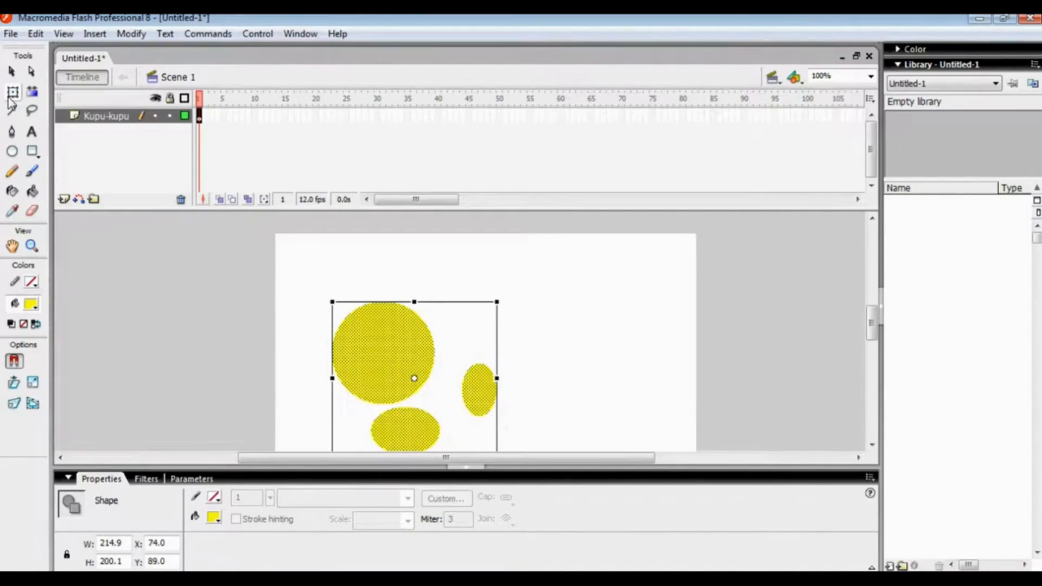
pyautogui.click(312, 309)
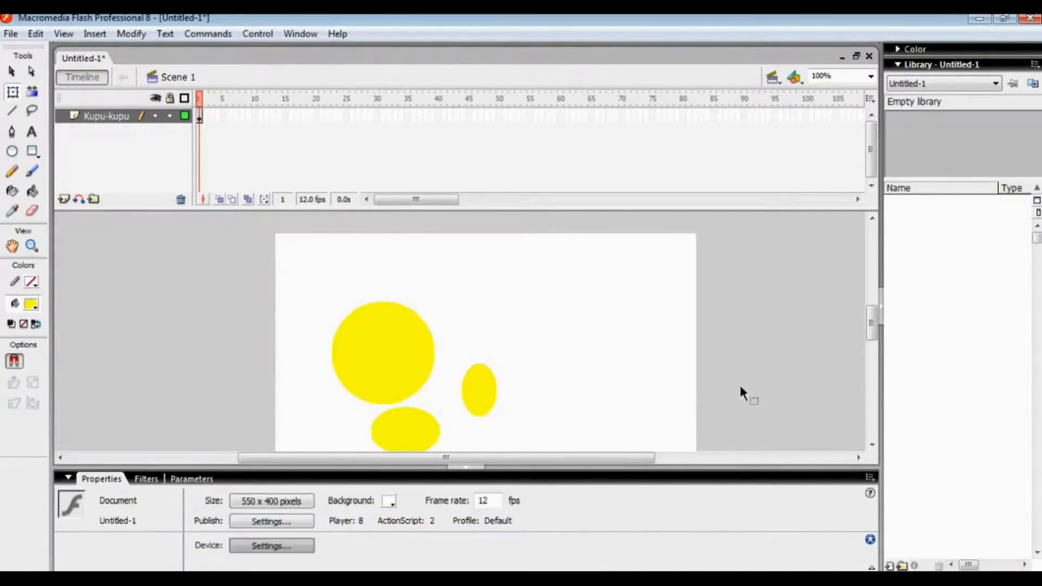
pyautogui.scroll(-3, 877, 318)
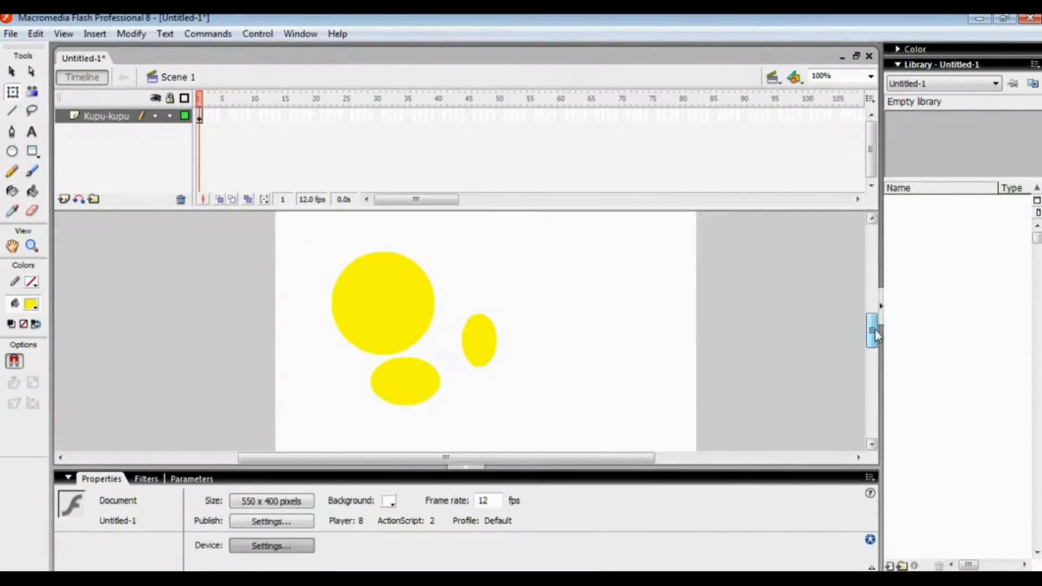
pyautogui.moveTo(344, 268); pyautogui.dragTo(316, 269)
pyautogui.click(392, 366)
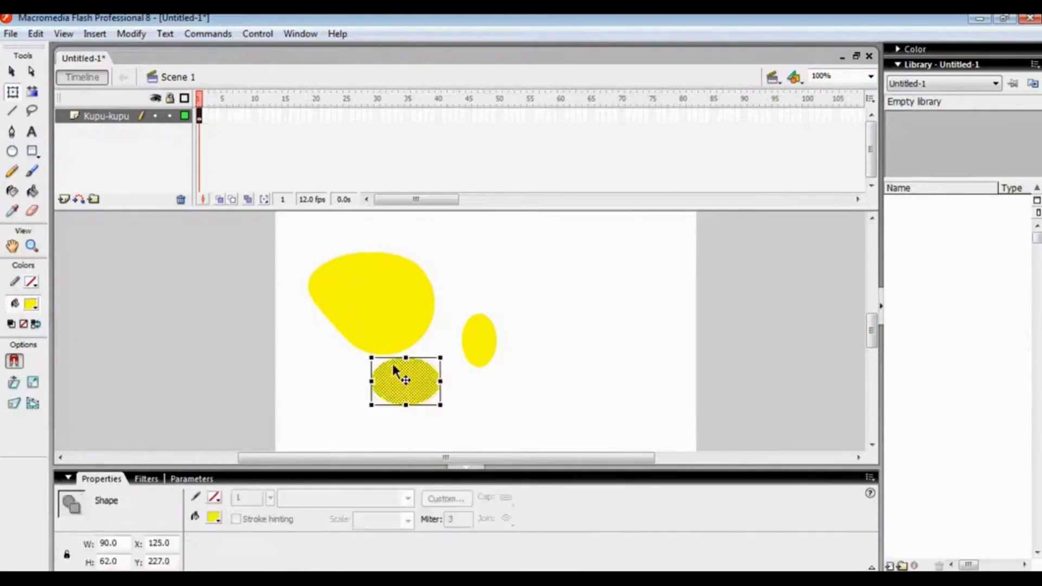
pyautogui.click(448, 342)
pyautogui.rightClick(422, 372)
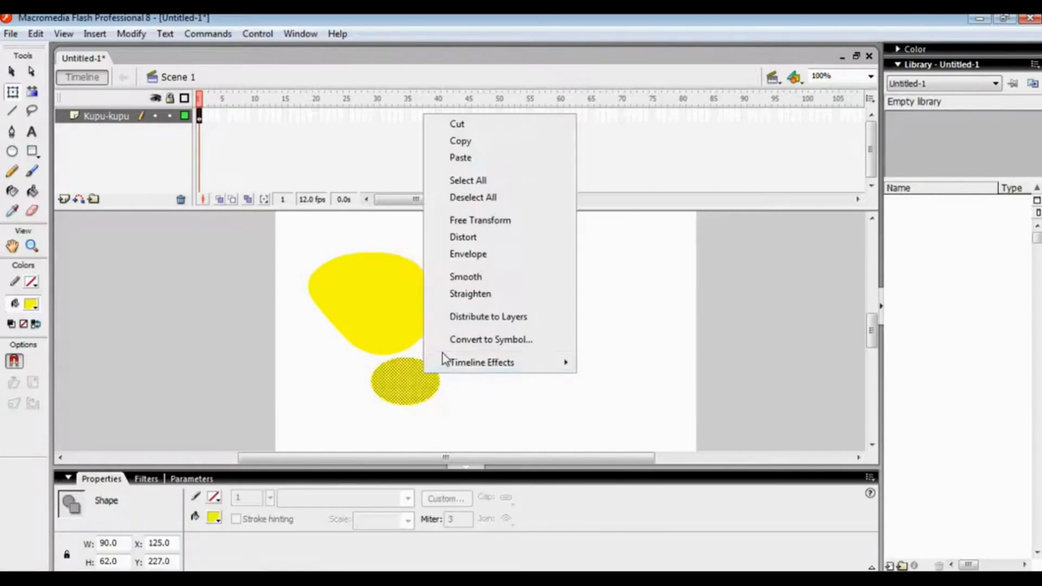
pyautogui.click(425, 377)
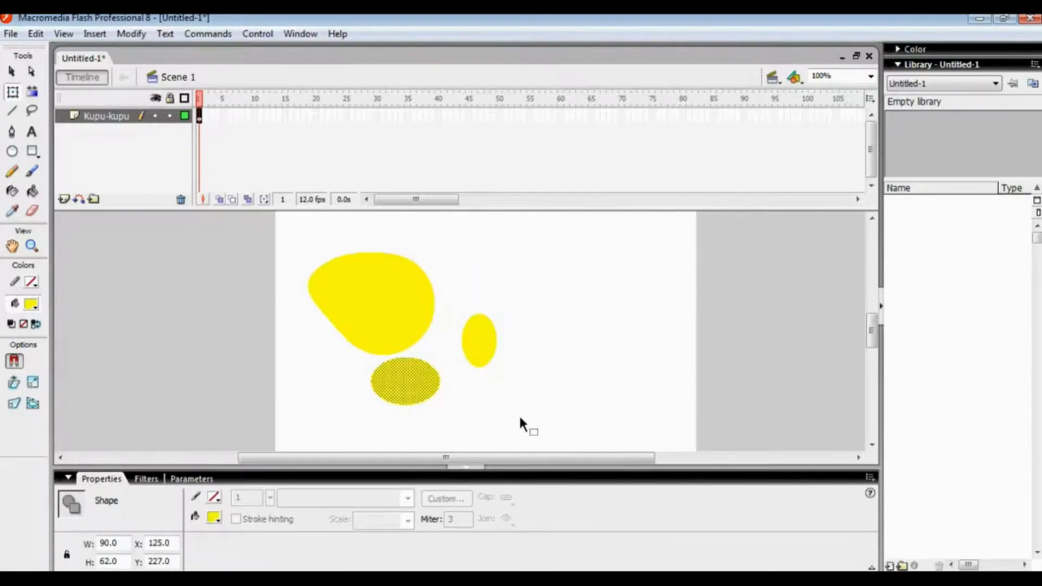
pyautogui.click(520, 419)
pyautogui.click(407, 373)
pyautogui.rightClick(377, 392)
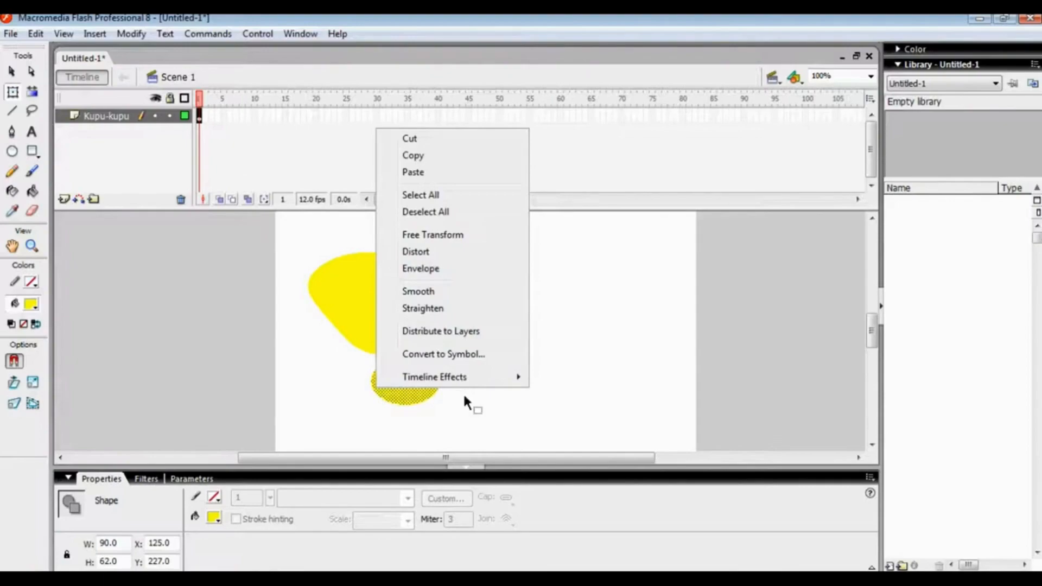
pyautogui.click(464, 393)
pyautogui.click(421, 373)
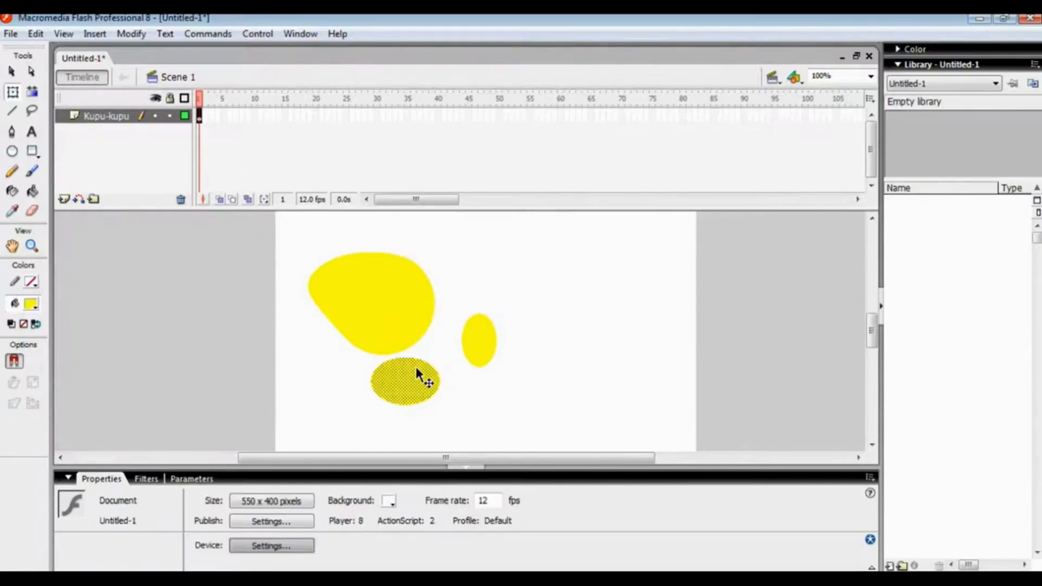
pyautogui.click(480, 350)
pyautogui.click(391, 319)
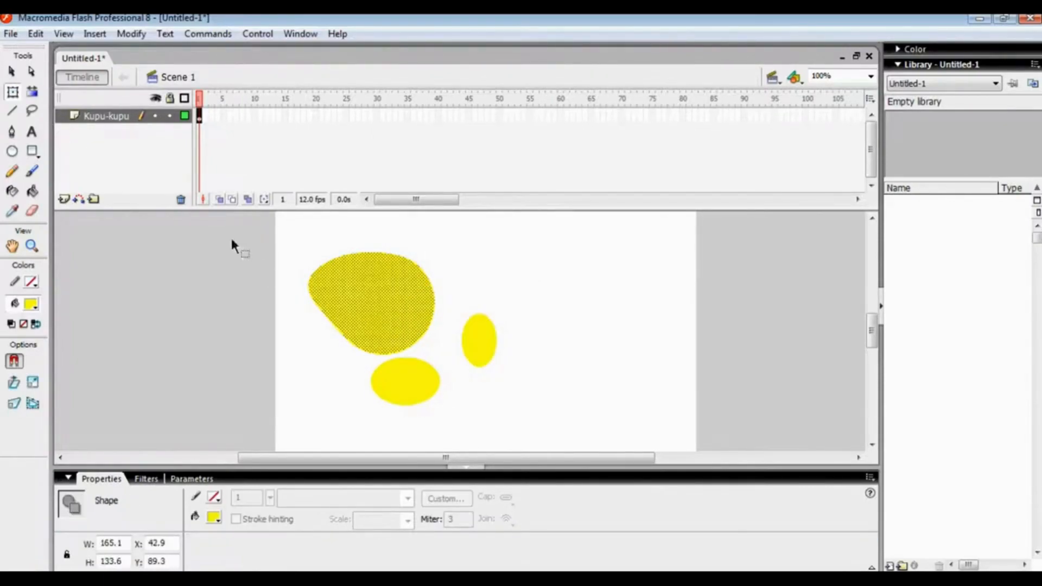
pyautogui.click(13, 91)
pyautogui.click(402, 381)
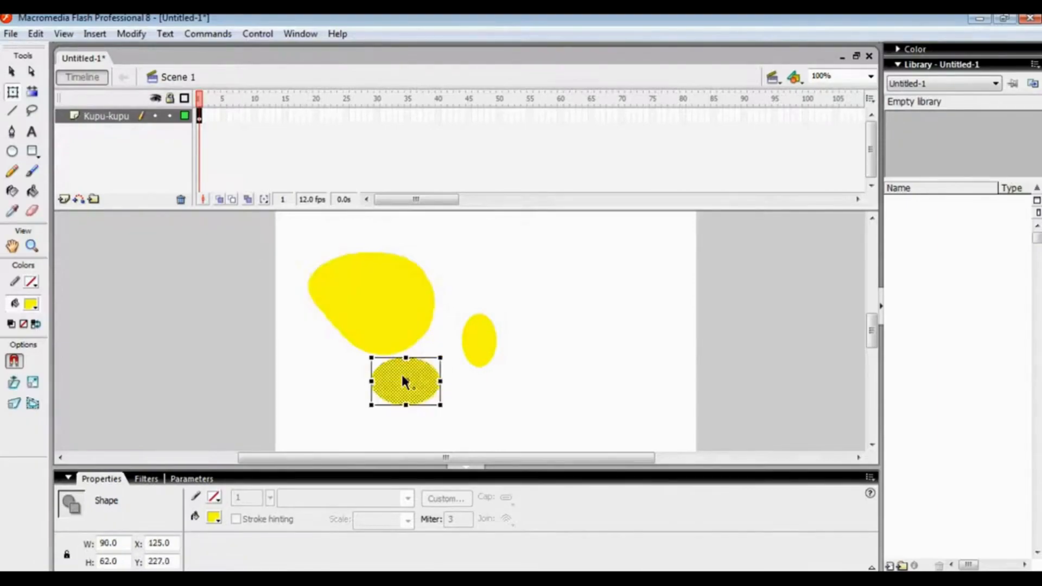
pyautogui.rightClick(455, 392)
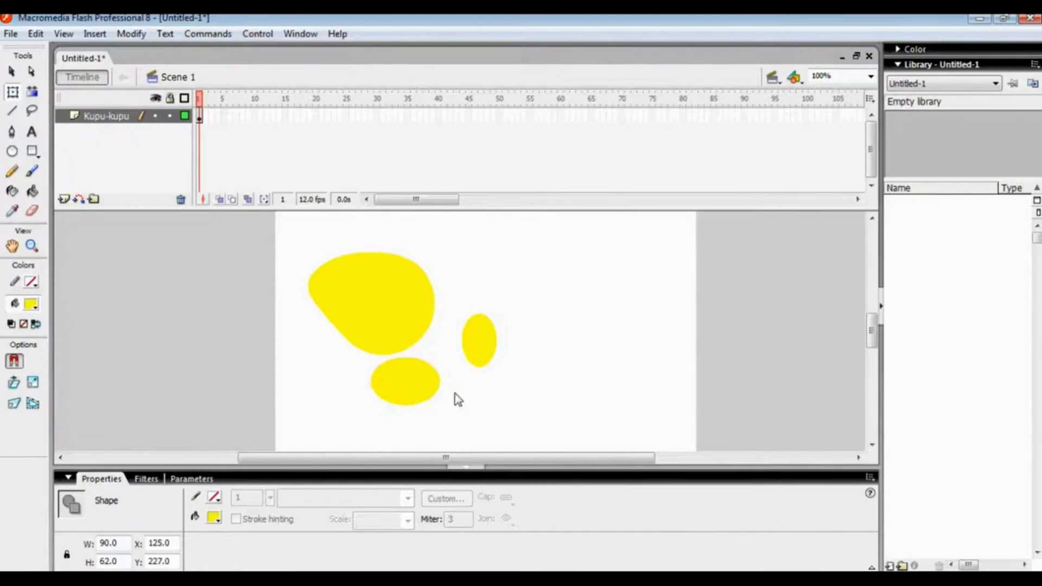
pyautogui.click(427, 386)
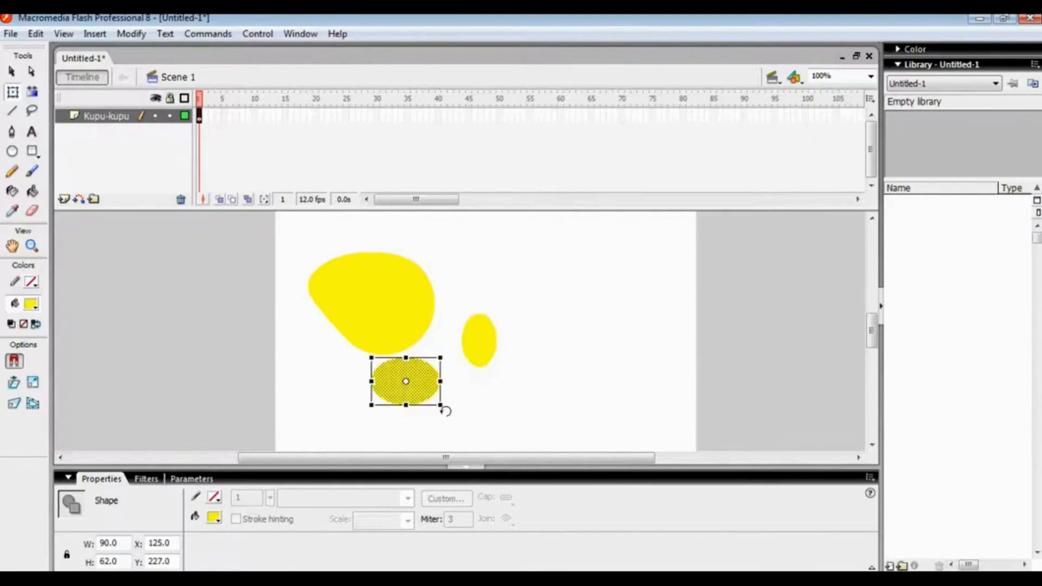
pyautogui.rightClick(445, 404)
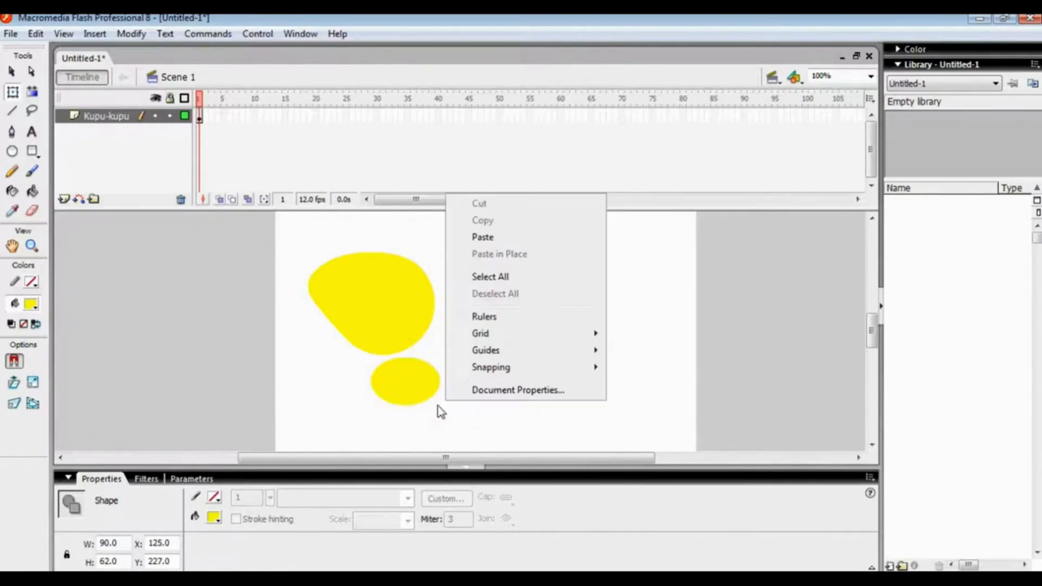
pyautogui.click(411, 407)
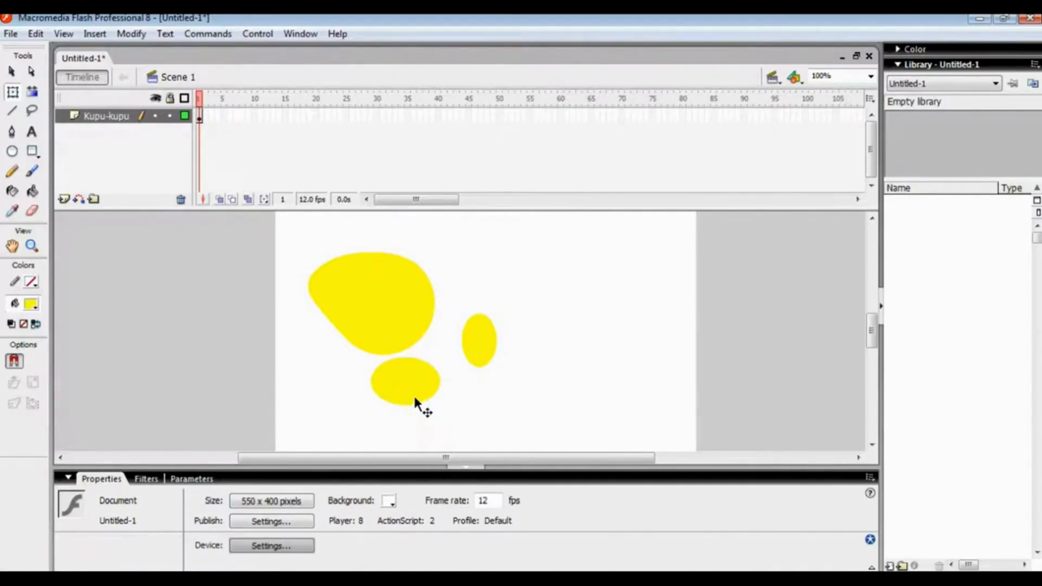
# Rotate the lower oval about 30 degrees counterclockwise against the upper wing's underside, and tilt the small oval into the gap at their inner side
pyautogui.click(416, 401)
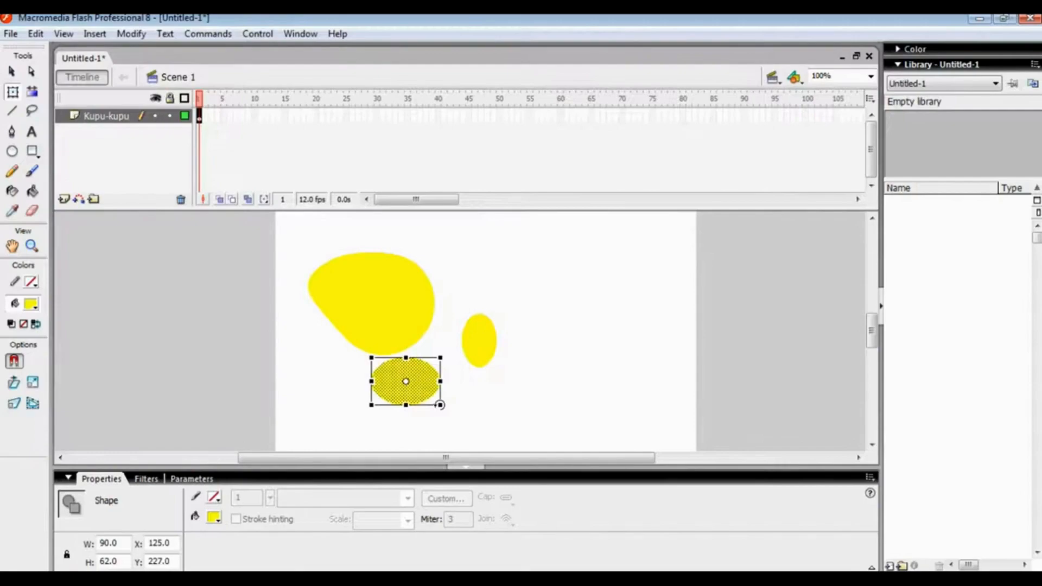
pyautogui.moveTo(440, 405); pyautogui.dragTo(406, 377)
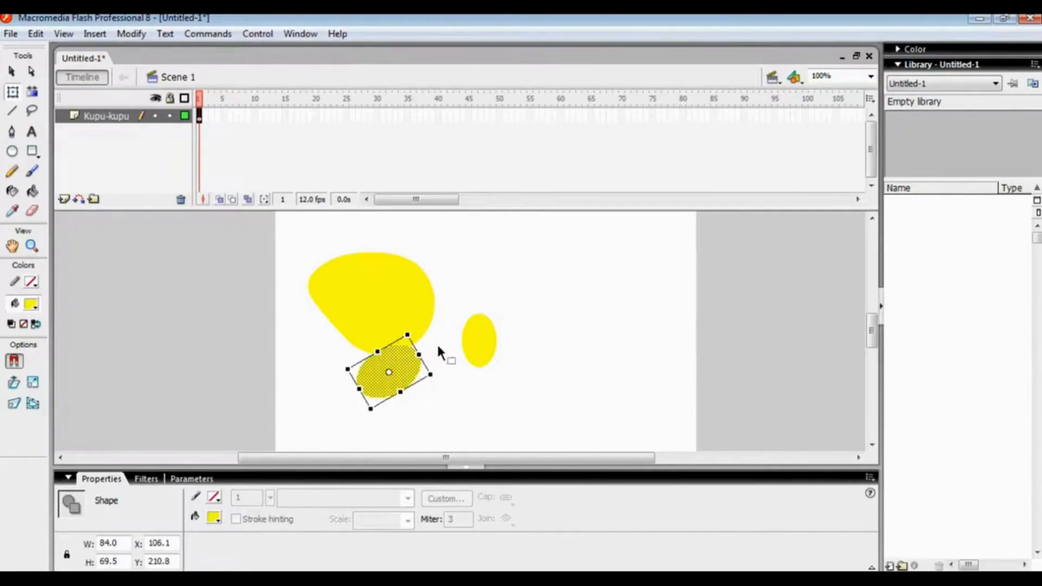
pyautogui.moveTo(466, 344); pyautogui.dragTo(429, 344)
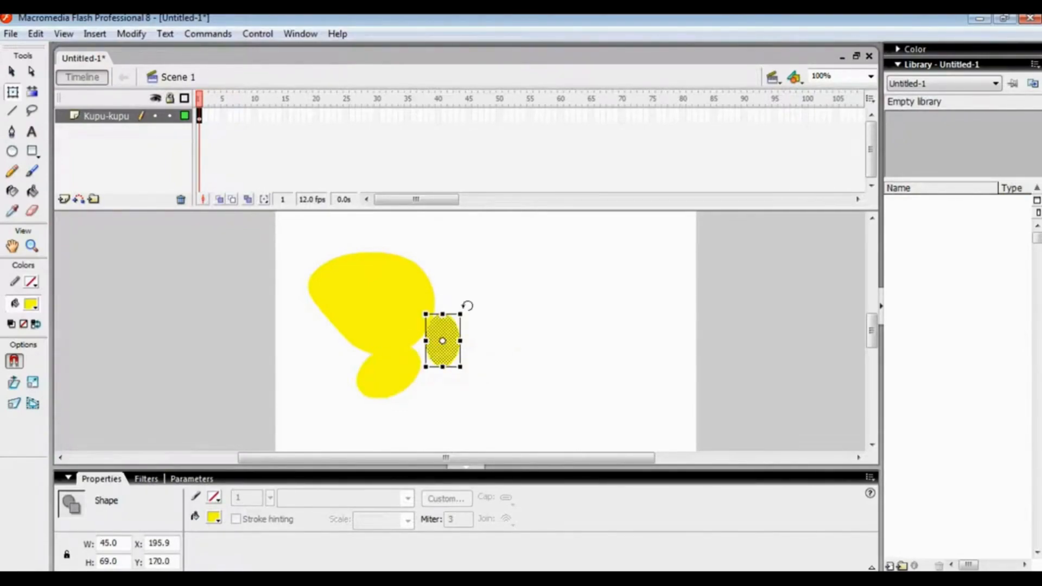
pyautogui.moveTo(468, 306); pyautogui.dragTo(425, 331)
pyautogui.click(440, 387)
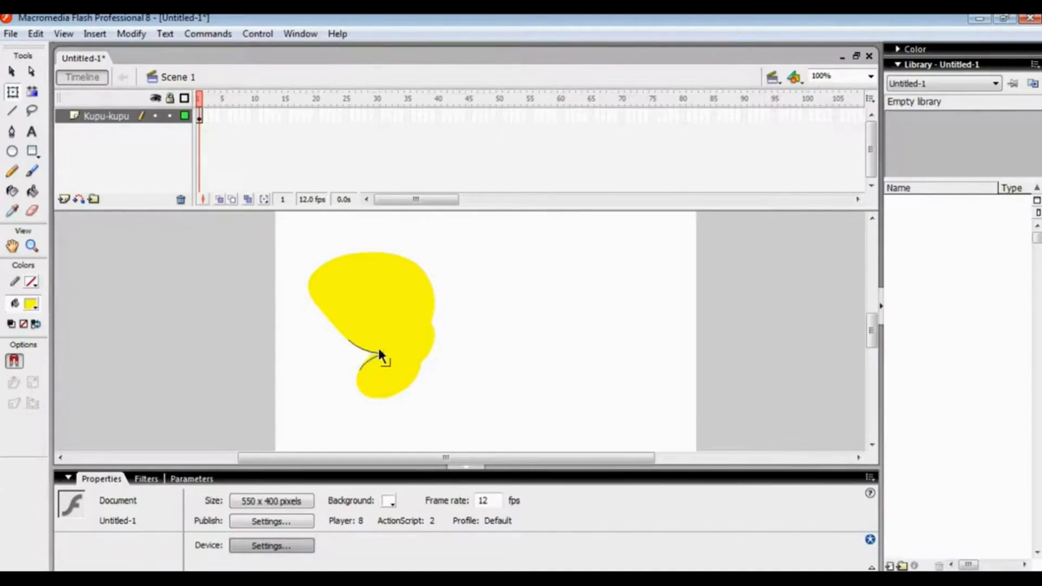
# Stretch the lower wing's bottom-left edge outward into a narrower tip and slightly flatten its underside
pyautogui.moveTo(359, 390); pyautogui.dragTo(357, 405)
pyautogui.moveTo(391, 401); pyautogui.dragTo(388, 402)
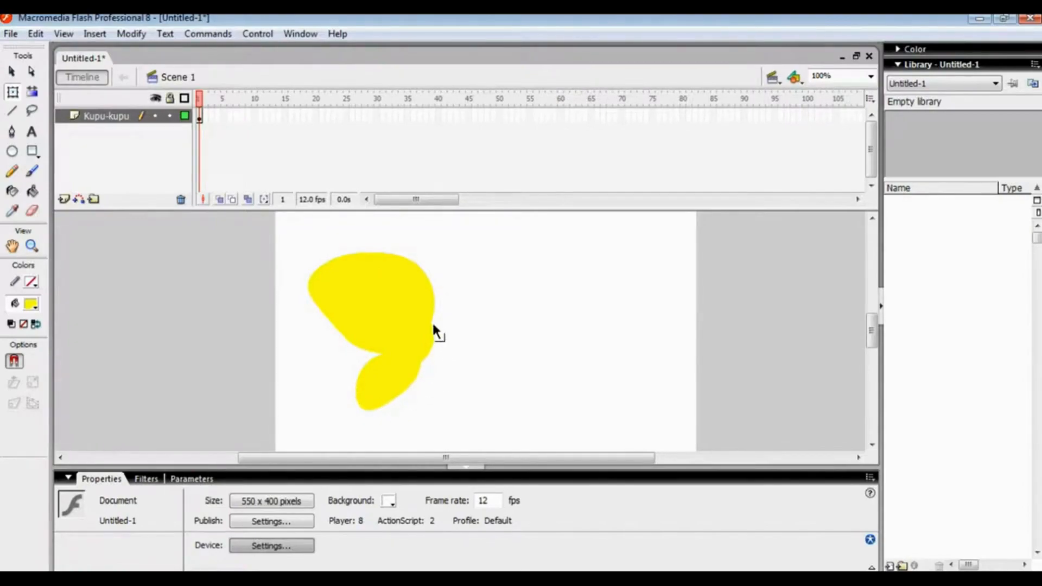
# Shift the merged wing about 8 px to the right and pull its inner edge outward to smooth out the notch
pyautogui.hotkey('ctrl', '=')
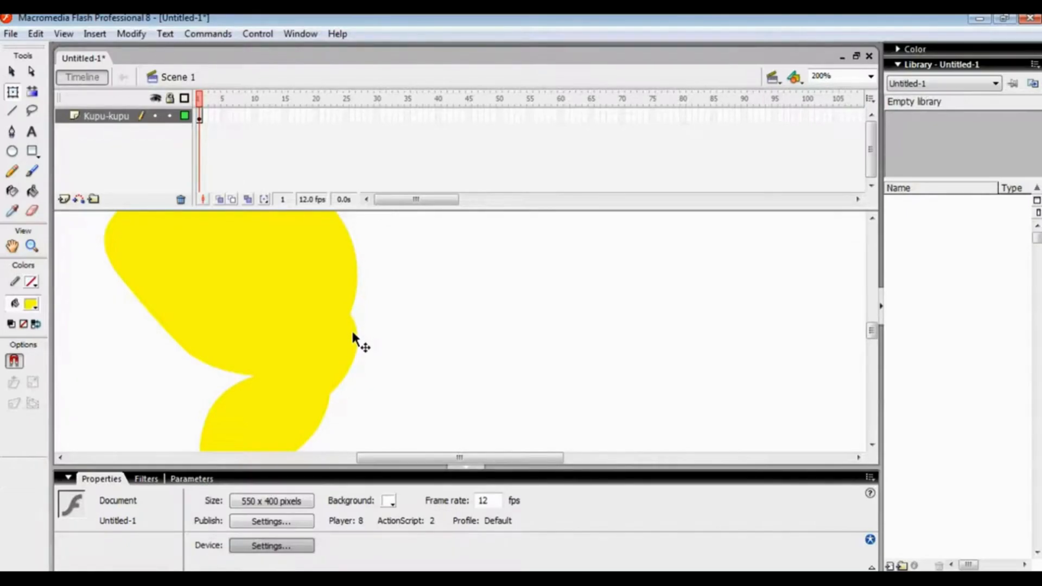
pyautogui.moveTo(347, 320); pyautogui.dragTo(361, 319)
pyautogui.click(380, 324)
pyautogui.click(358, 319)
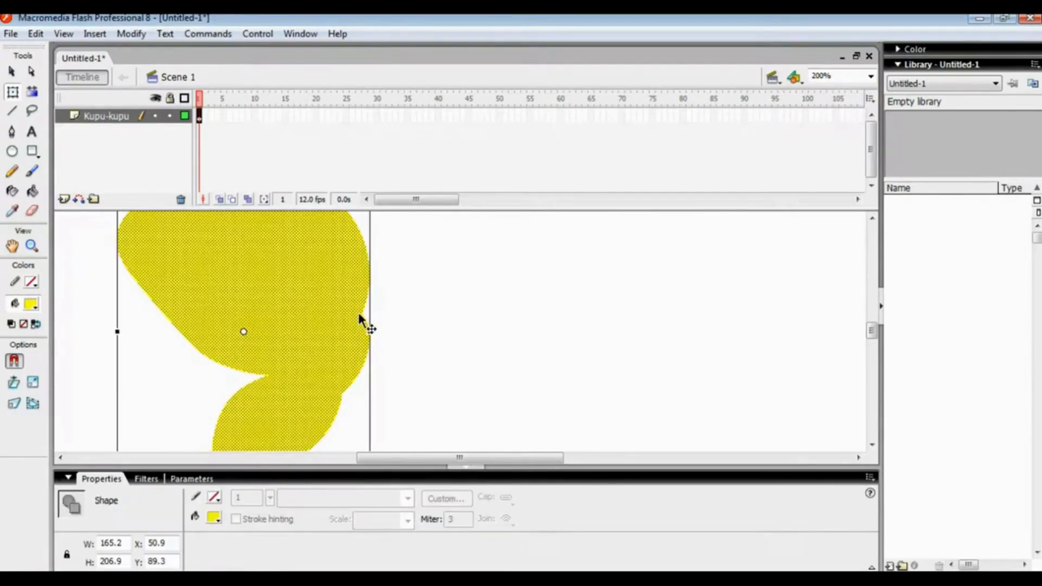
pyautogui.click(375, 320)
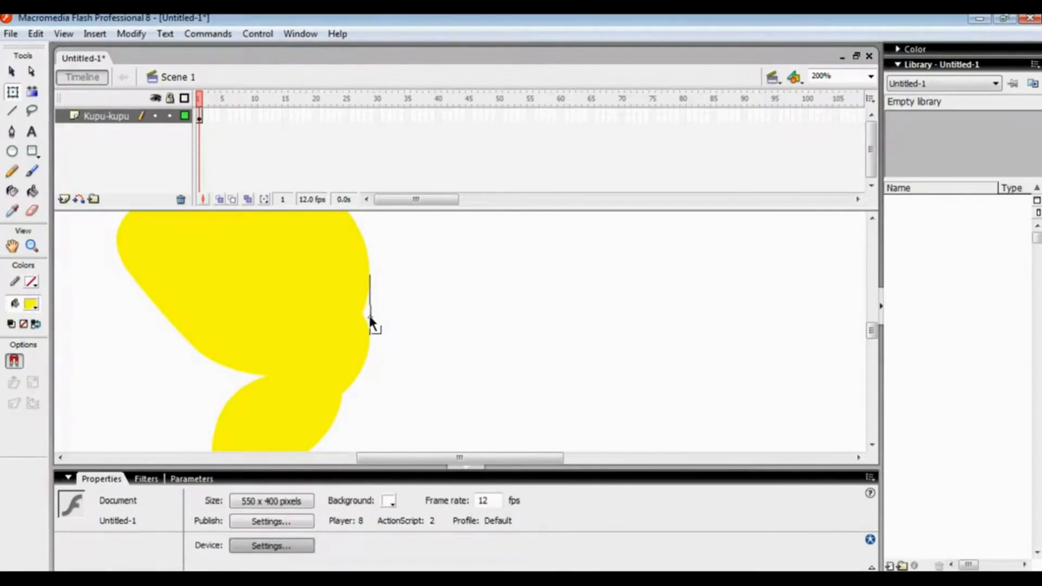
pyautogui.moveTo(363, 327); pyautogui.dragTo(371, 331)
pyautogui.hotkey('ctrl', '1')
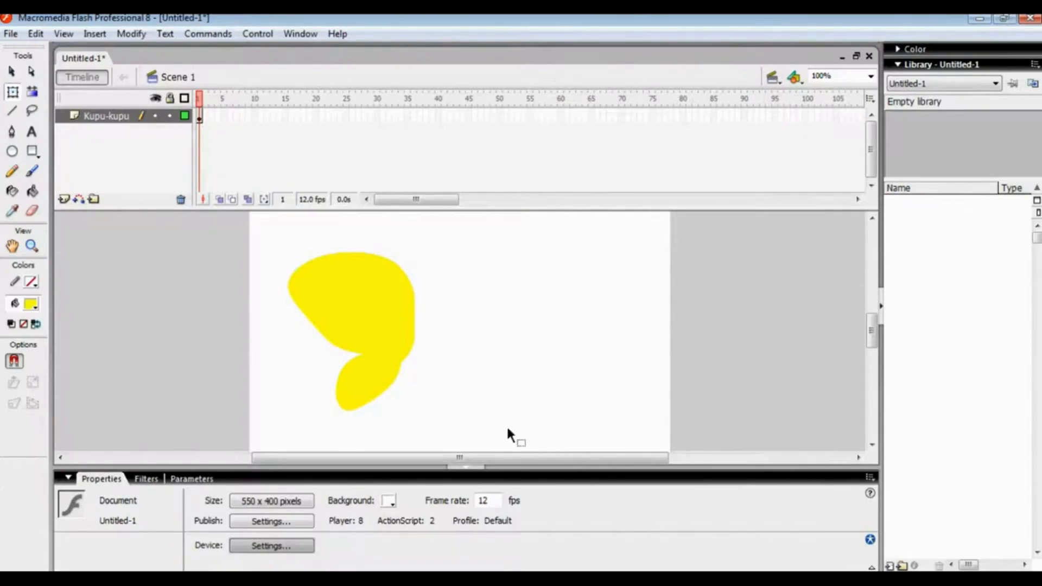
pyautogui.moveTo(500, 457); pyautogui.dragTo(467, 455)
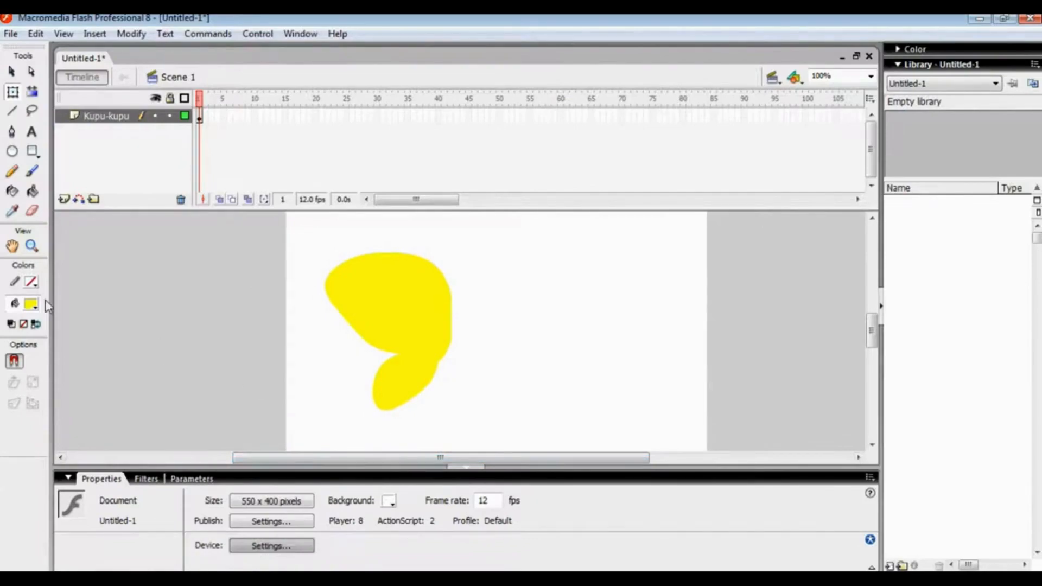
# Draw three outline-free red (#FF0000) circles as spots: a large and a medium one along the upper wing's outer edge, a smaller one near the lower wing's tip
pyautogui.click(12, 151)
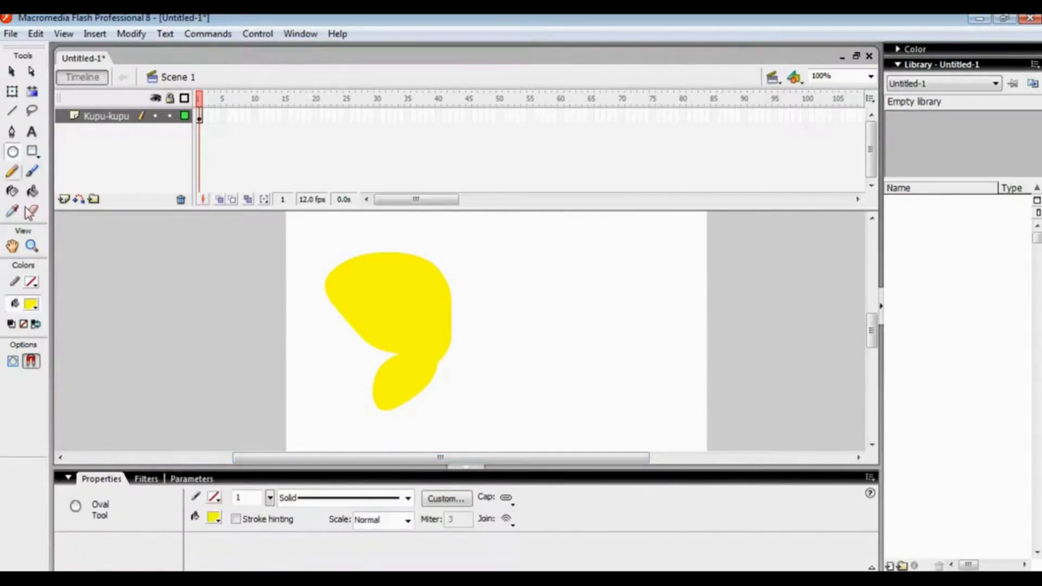
pyautogui.click(26, 301)
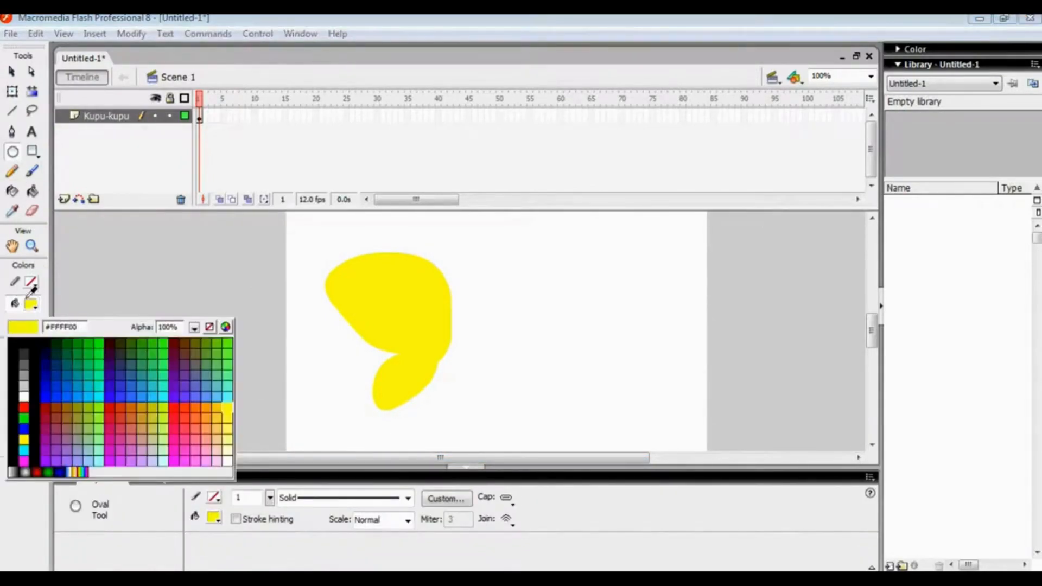
pyautogui.click(23, 407)
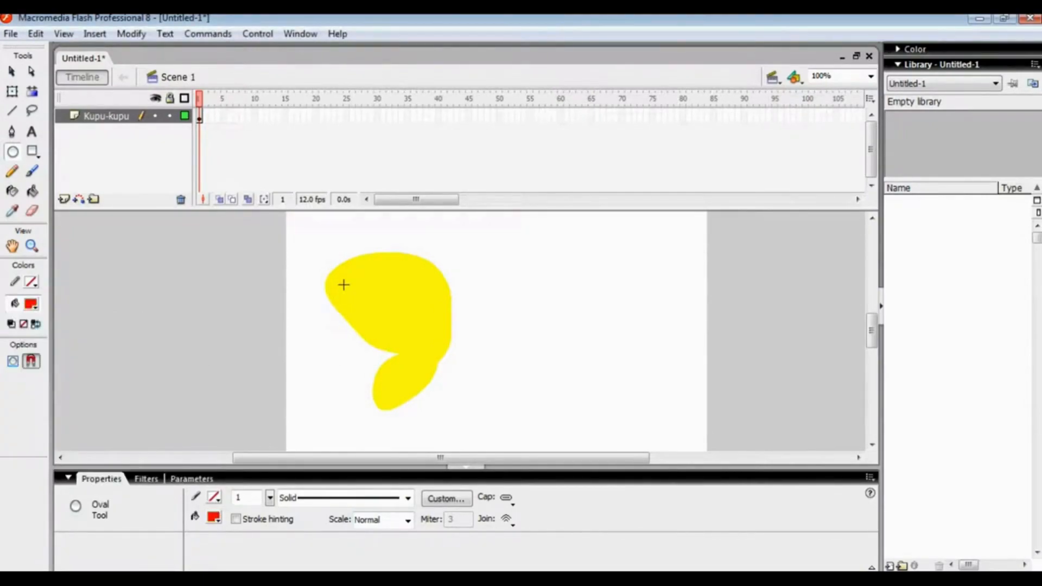
pyautogui.moveTo(340, 281); pyautogui.dragTo(368, 304)
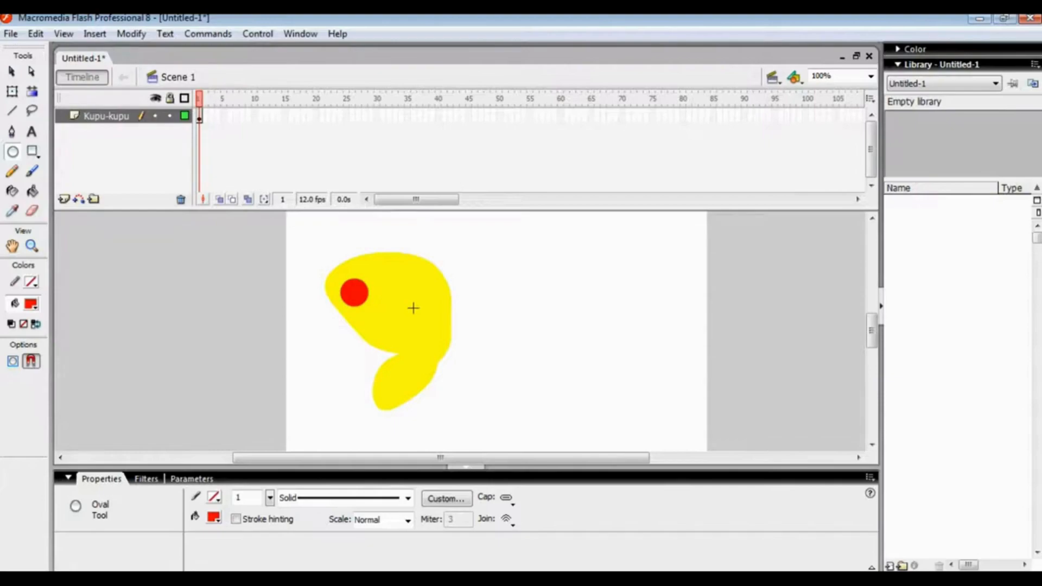
pyautogui.hotkey('ctrl', 'z')
pyautogui.moveTo(342, 278); pyautogui.dragTo(399, 342)
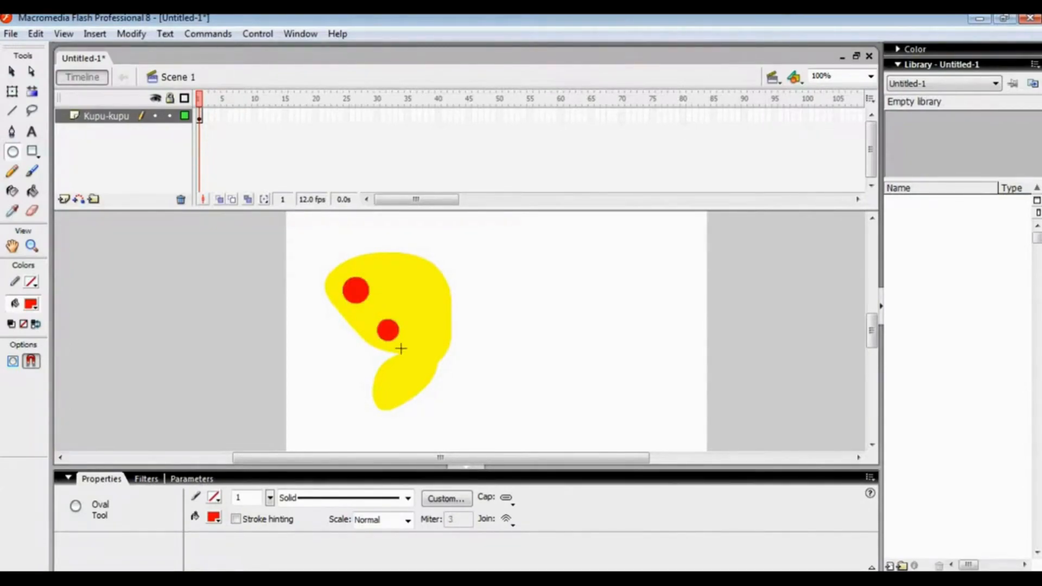
pyautogui.moveTo(383, 380); pyautogui.dragTo(400, 396)
# Add three smaller orange (#FF9900) circles beside the red spots, two on the upper wing and one on the lower wing
pyautogui.click(28, 308)
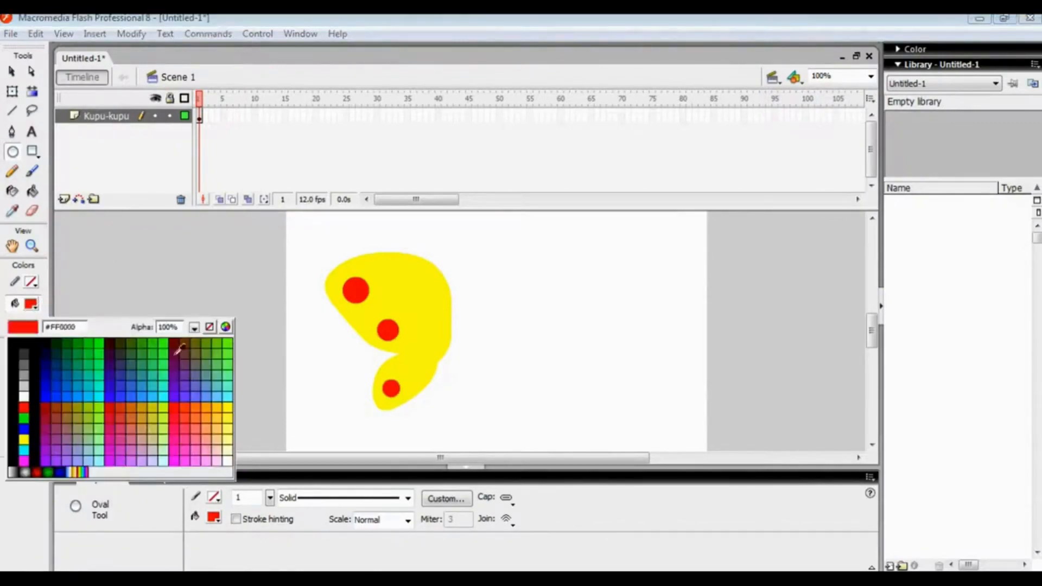
pyautogui.click(206, 408)
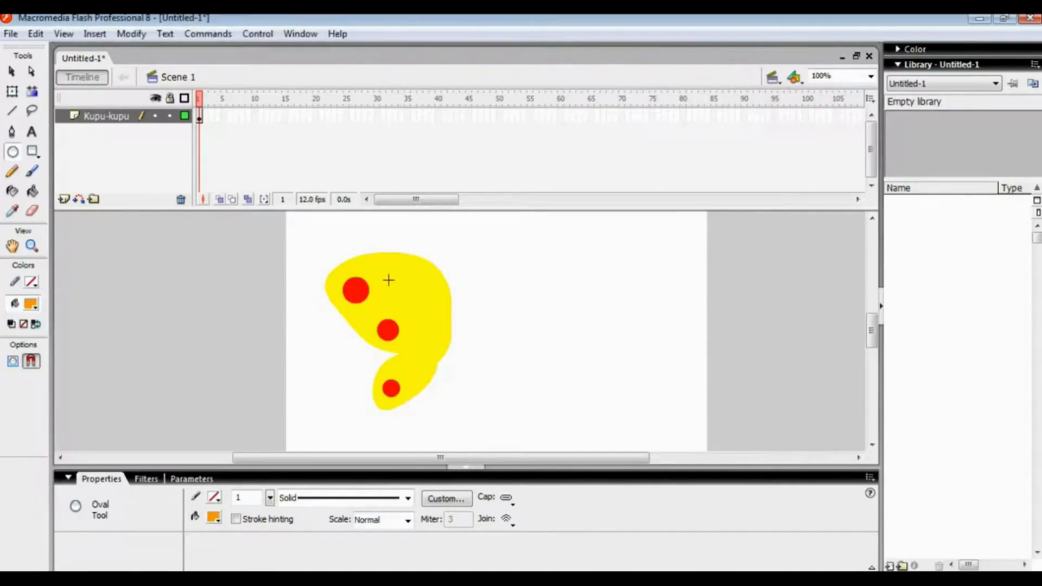
pyautogui.moveTo(388, 276); pyautogui.dragTo(422, 321)
pyautogui.moveTo(418, 317); pyautogui.dragTo(419, 319)
pyautogui.moveTo(404, 367)
pyautogui.mouseDown()
pyautogui.moveTo(421, 372)
pyautogui.moveTo(414, 377)
pyautogui.mouseUp()
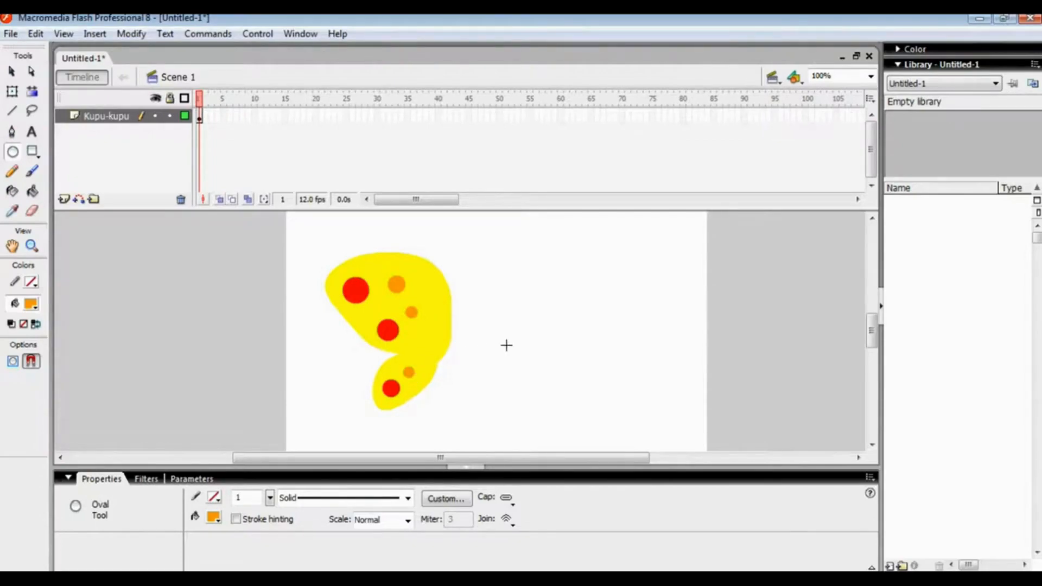
pyautogui.moveTo(307, 236); pyautogui.dragTo(412, 319)
pyautogui.hotkey('ctrl', 'z')
# Group the whole wing with its spots and shift the group about 22 px to the left
pyautogui.click(12, 71)
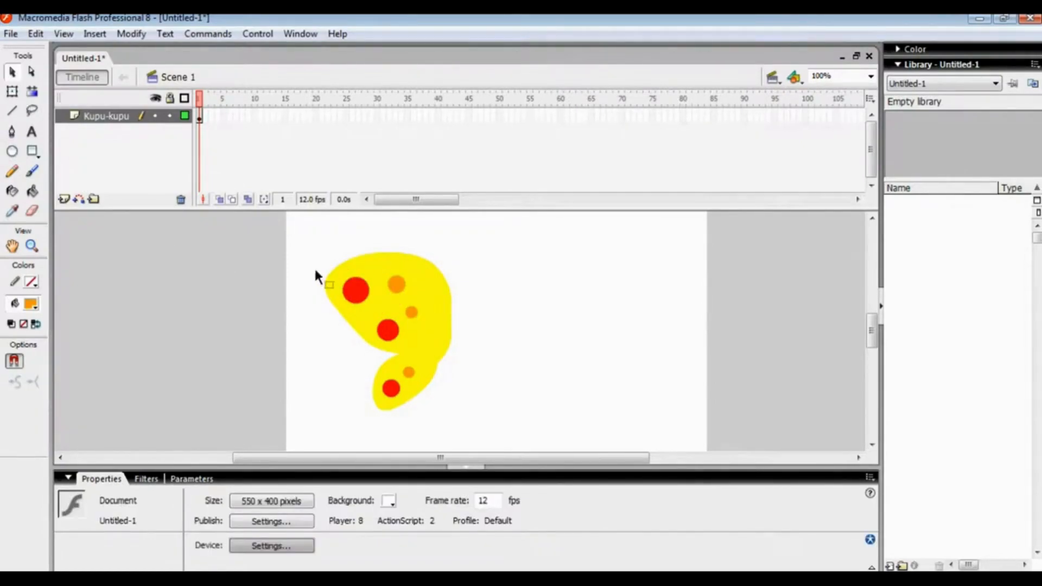
pyautogui.moveTo(309, 244)
pyautogui.mouseDown()
pyautogui.moveTo(412, 309)
pyautogui.moveTo(523, 420)
pyautogui.mouseUp()
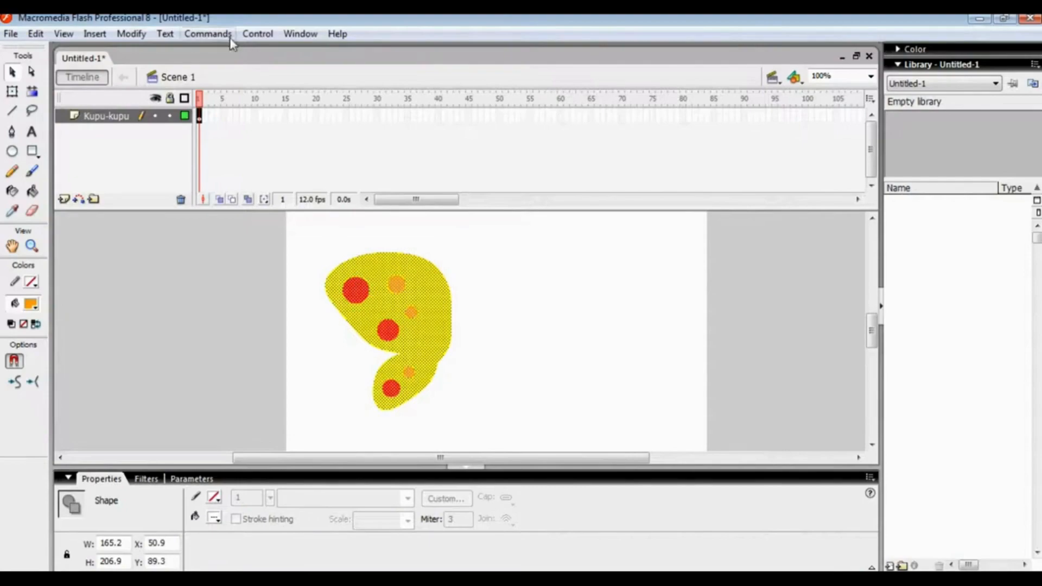
pyautogui.click(139, 35)
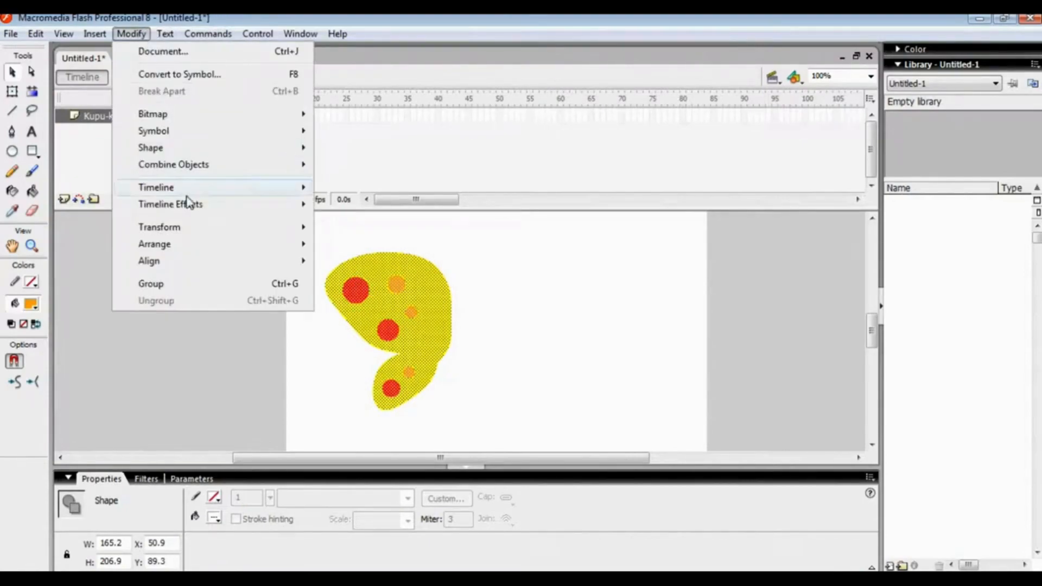
pyautogui.click(181, 292)
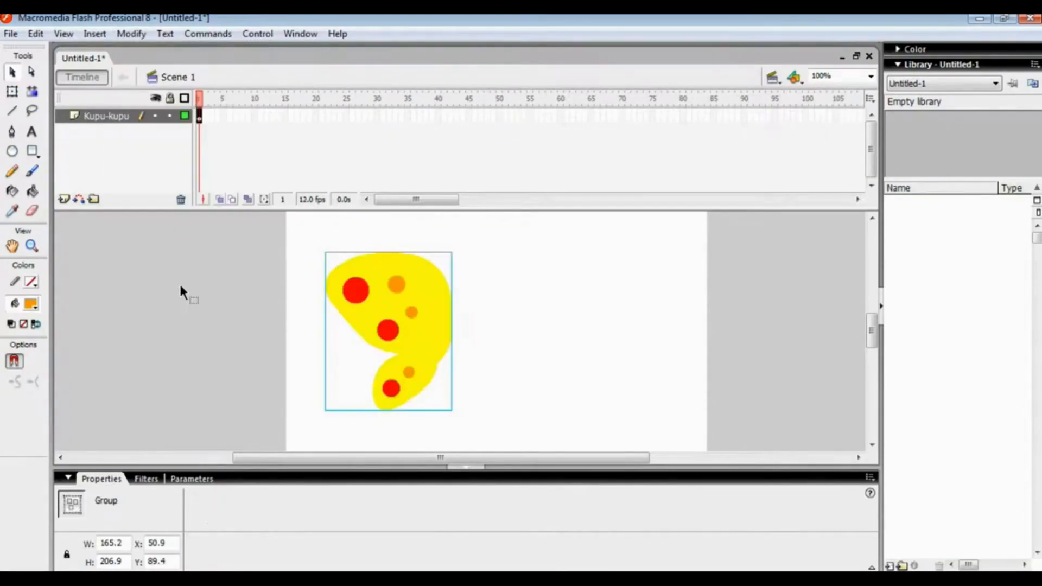
pyautogui.moveTo(429, 326); pyautogui.dragTo(406, 328)
pyautogui.click(502, 355)
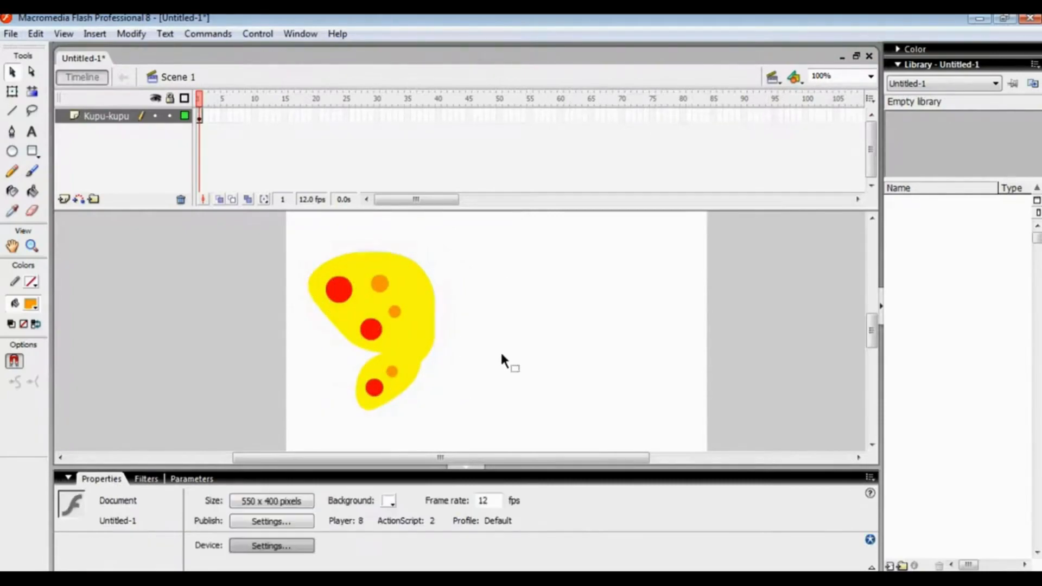
# Duplicate the grouped wing and place the copy just right of the original
pyautogui.click(411, 306)
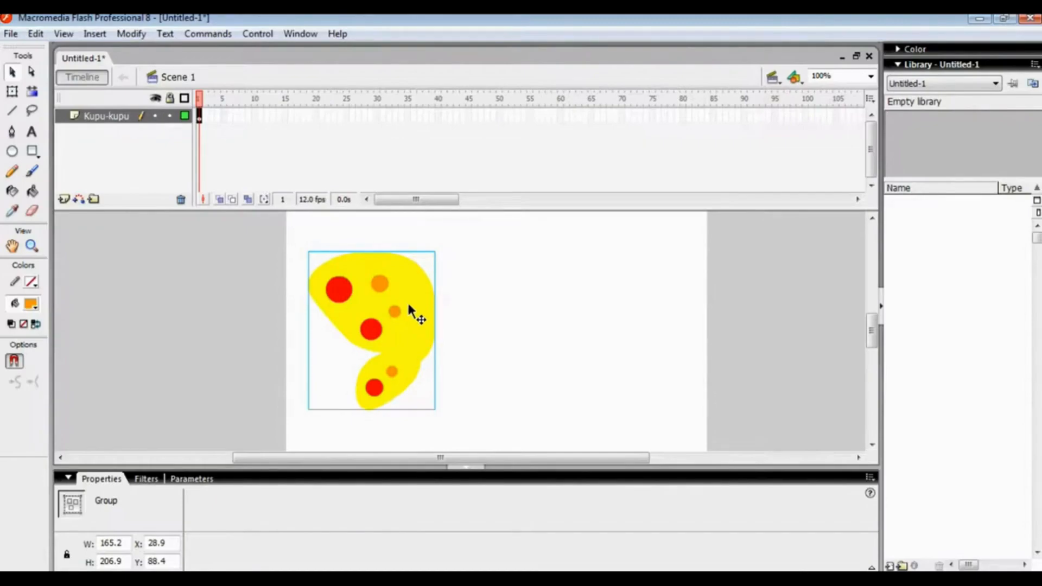
pyautogui.rightClick(409, 305)
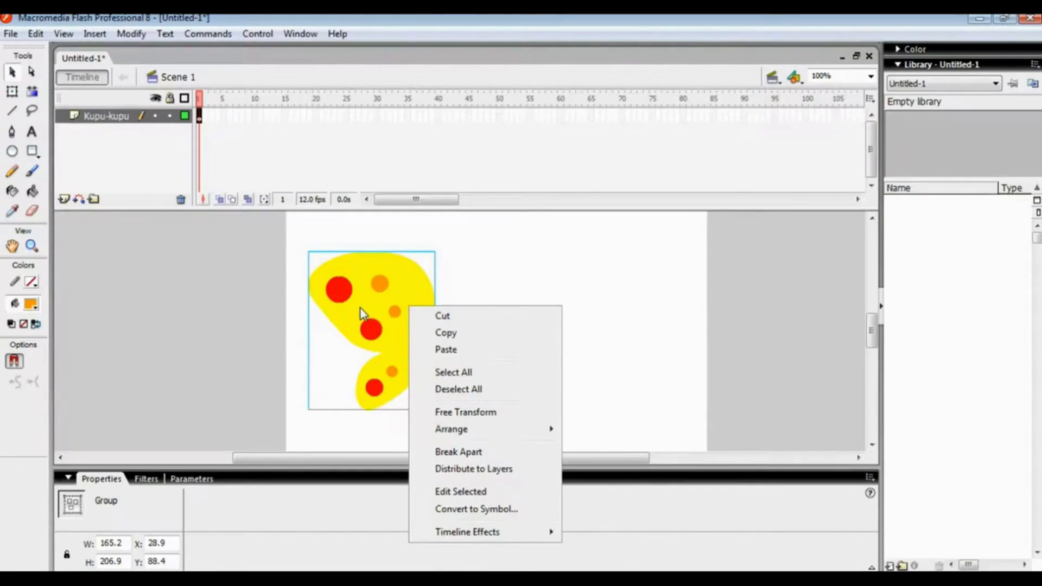
pyautogui.click(441, 333)
pyautogui.rightClick(507, 301)
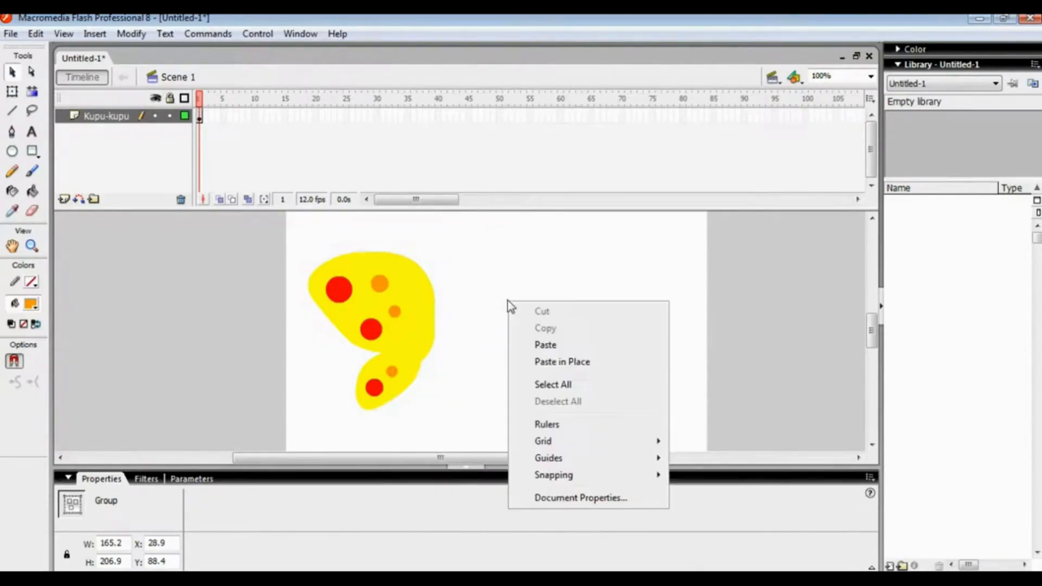
pyautogui.click(554, 345)
pyautogui.moveTo(490, 305); pyautogui.dragTo(531, 293)
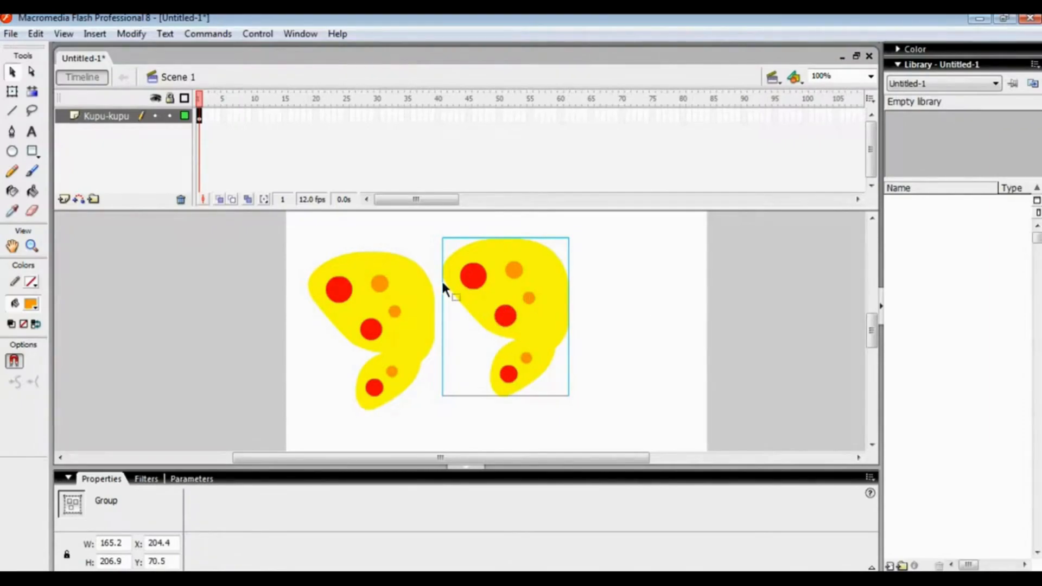
# Flip the copied wing horizontally and lower it level with the original, leaving a narrow gap between them
pyautogui.click(131, 34)
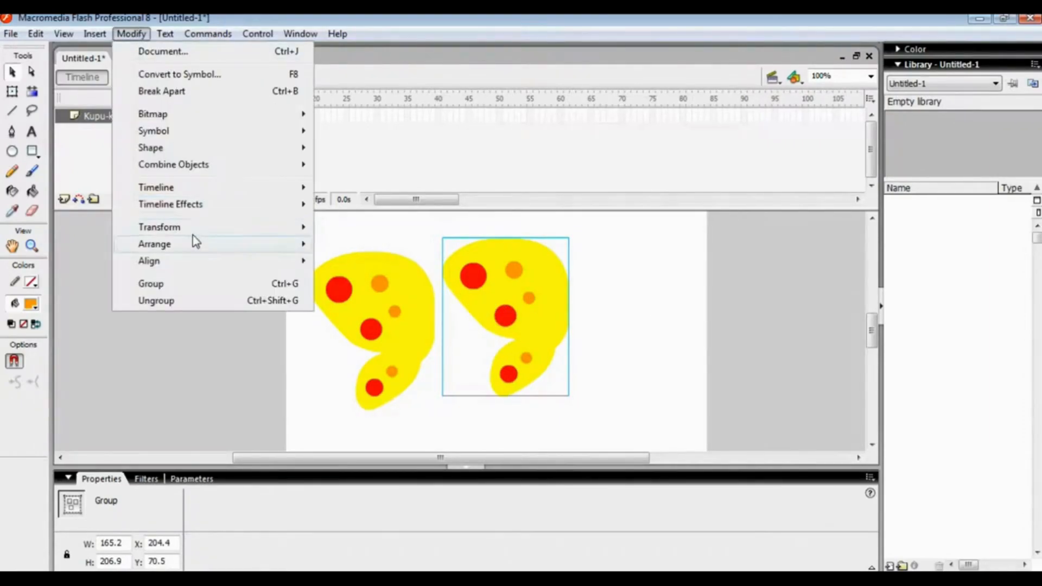
pyautogui.moveTo(247, 225)
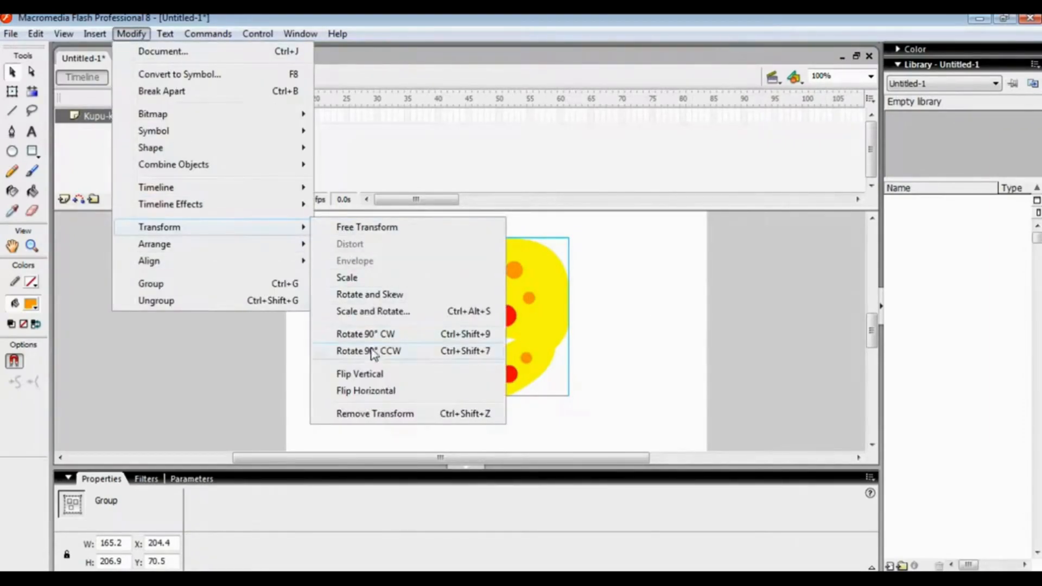
pyautogui.click(406, 395)
pyautogui.moveTo(490, 316)
pyautogui.mouseDown()
pyautogui.moveTo(493, 341)
pyautogui.moveTo(599, 359)
pyautogui.moveTo(486, 324)
pyautogui.moveTo(489, 335)
pyautogui.mouseUp()
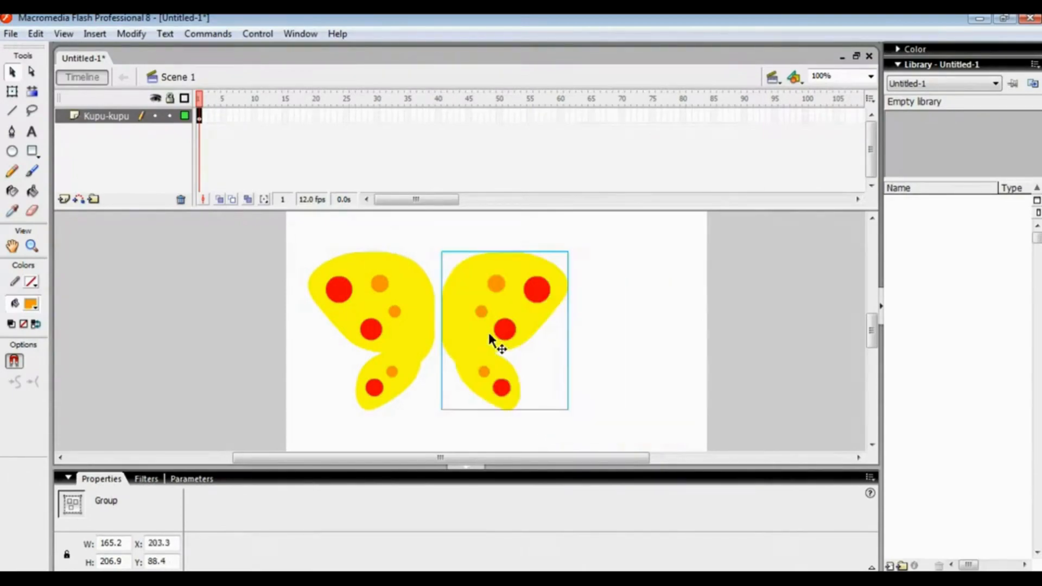
pyautogui.click(570, 328)
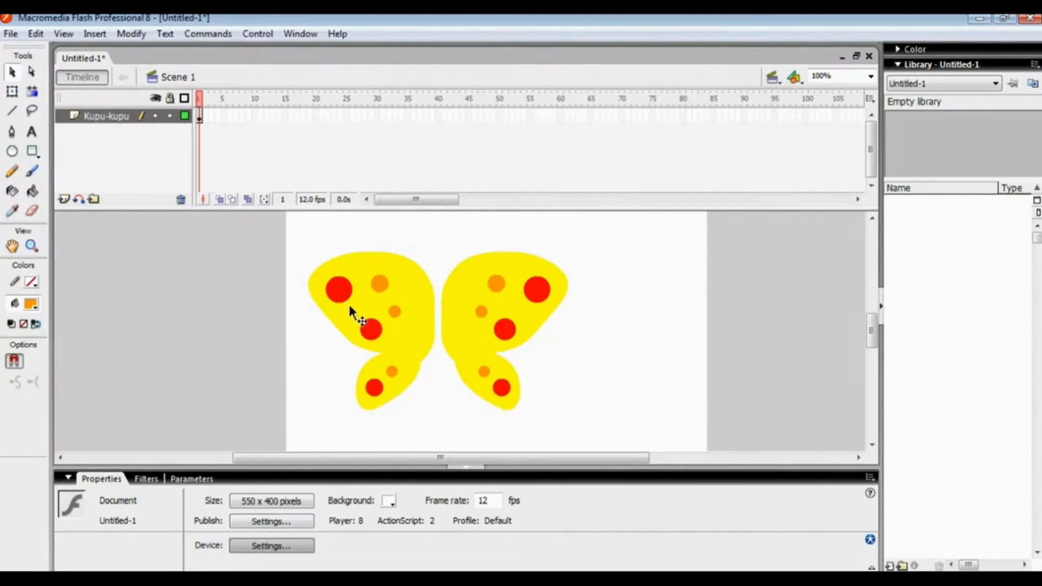
# Draw a tall, thin dark brown (#663300) oval in the empty area right of the wings as the butterfly's body
pyautogui.click(12, 152)
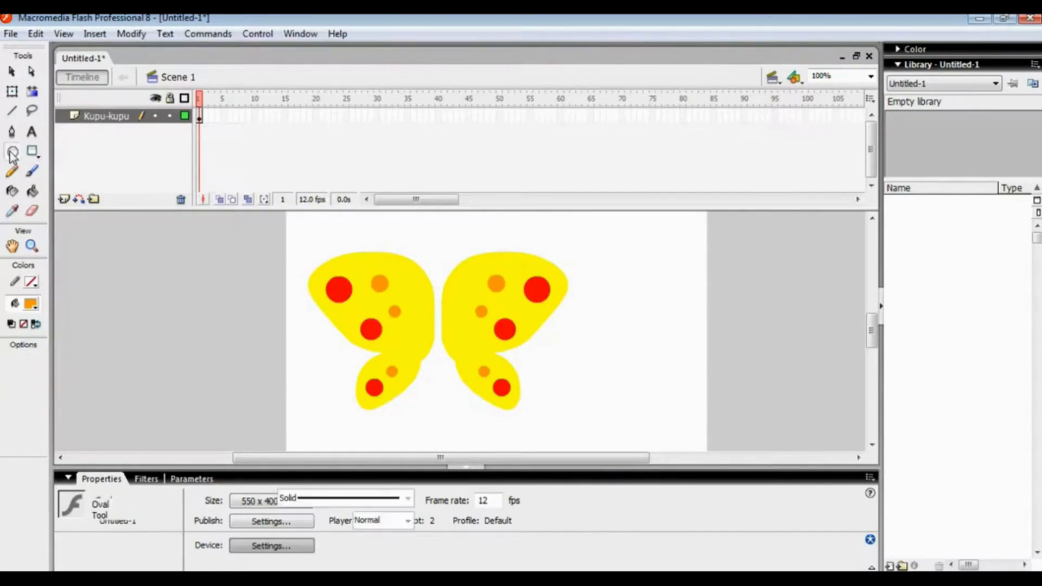
pyautogui.click(33, 300)
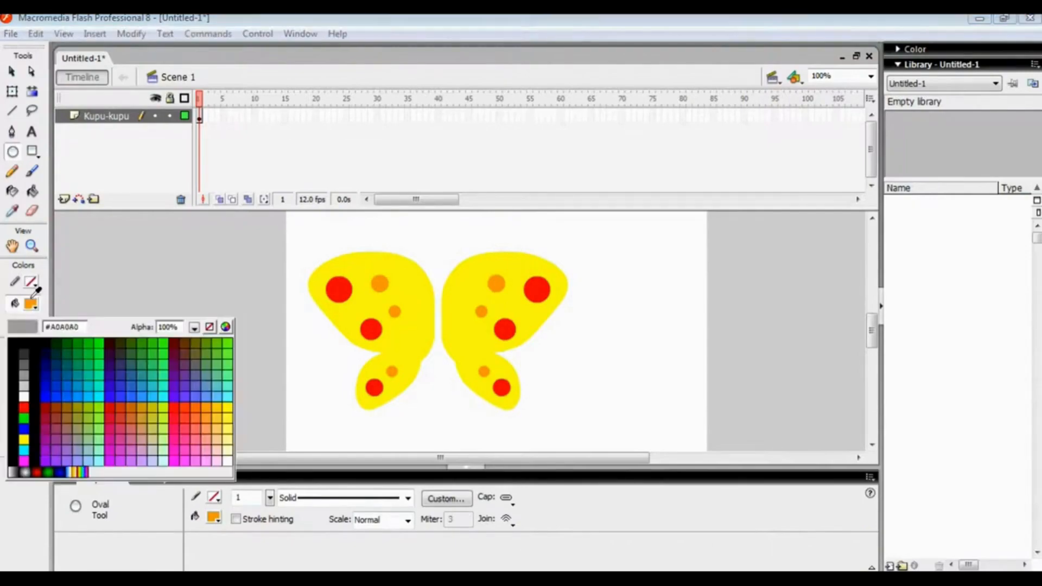
pyautogui.click(186, 340)
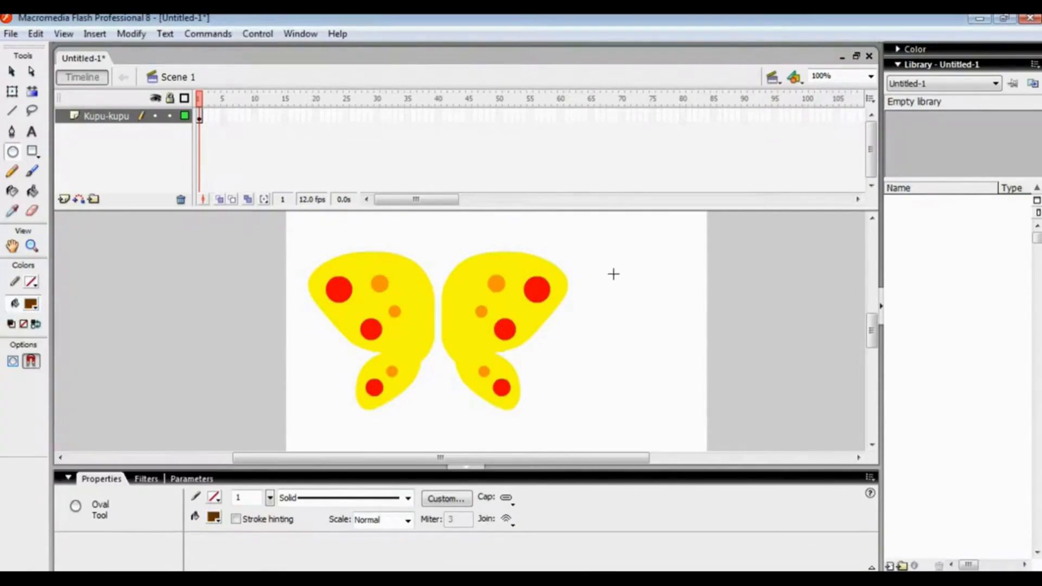
pyautogui.moveTo(611, 271); pyautogui.dragTo(621, 368)
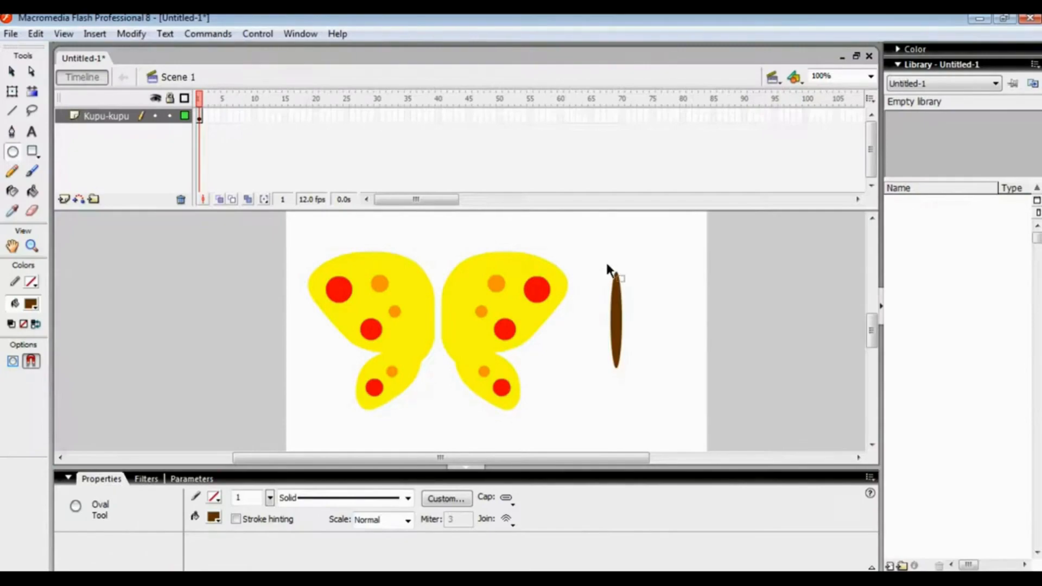
# Draw a small brown circle over the upper end of the body as the head
pyautogui.hotkey('ctrl', '=')
pyautogui.moveTo(513, 456); pyautogui.dragTo(538, 457)
pyautogui.scroll(1, 872, 331)
pyautogui.moveTo(872, 332); pyautogui.dragTo(872, 324)
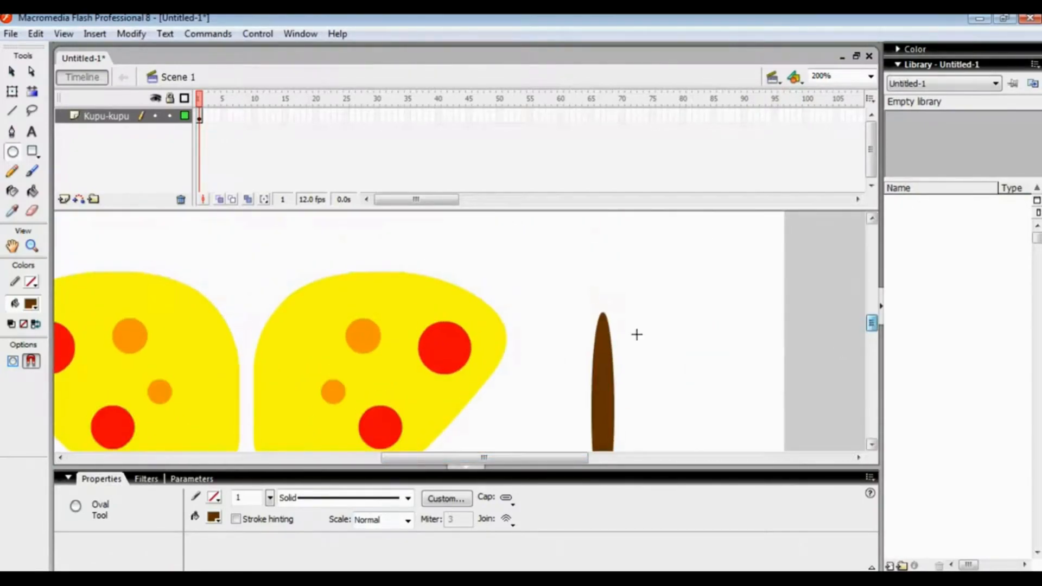
pyautogui.moveTo(587, 296); pyautogui.dragTo(620, 323)
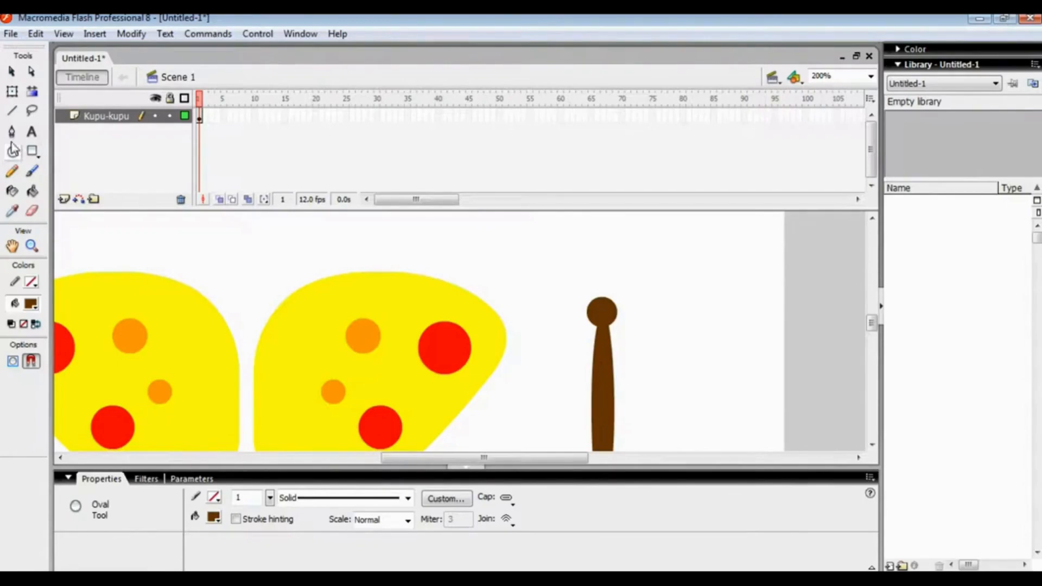
# Draw two thin black antennae with stroke 1 from the top of the head, curving outward to either side
pyautogui.click(12, 111)
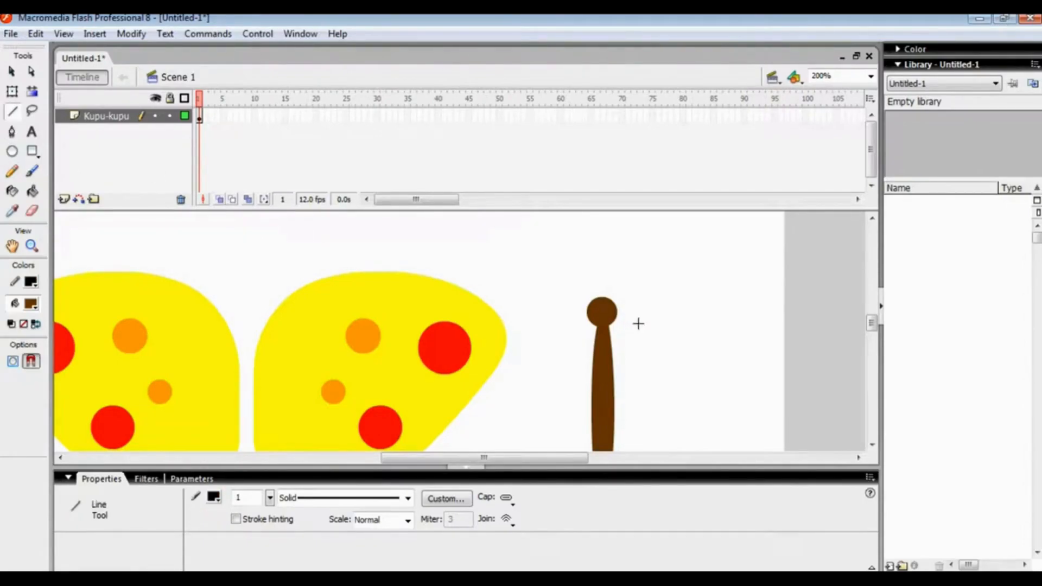
pyautogui.moveTo(611, 296); pyautogui.dragTo(629, 264)
pyautogui.moveTo(593, 297); pyautogui.dragTo(576, 266)
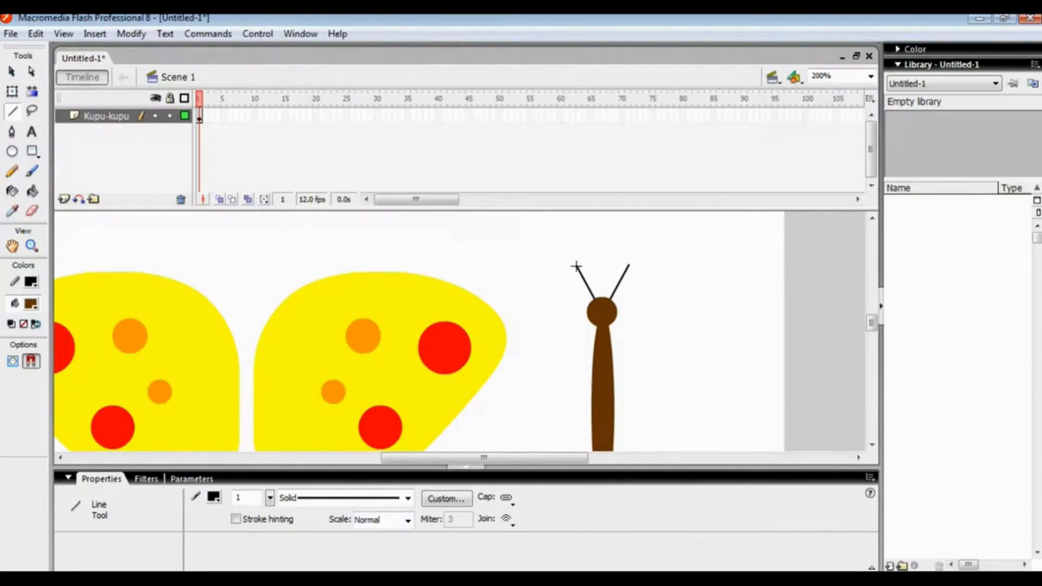
pyautogui.click(12, 91)
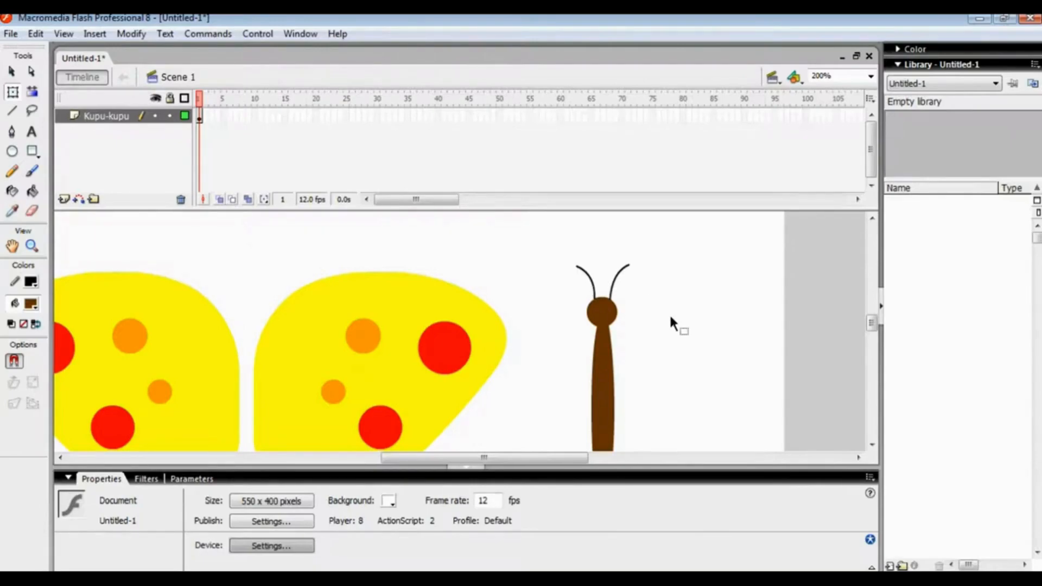
# Group the body, head and antennae into one object
pyautogui.hotkey('ctrl', '-')
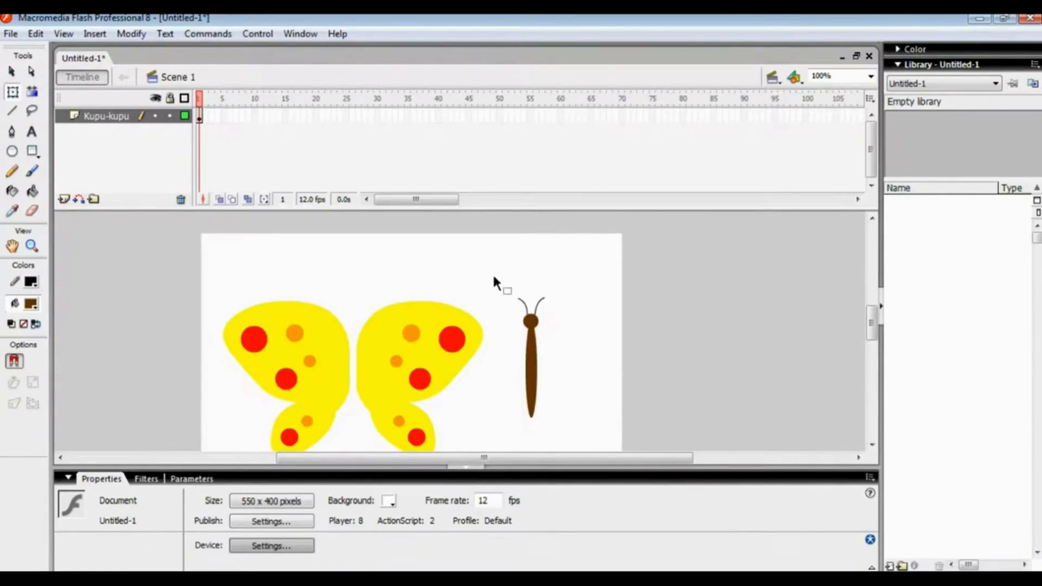
pyautogui.click(12, 71)
pyautogui.moveTo(502, 277); pyautogui.dragTo(585, 422)
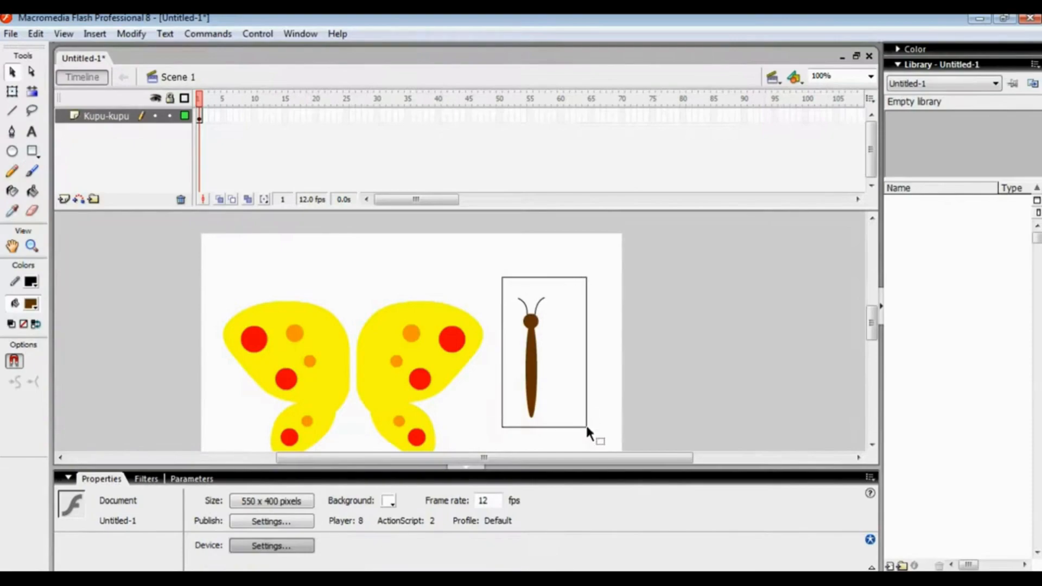
pyautogui.click(132, 33)
pyautogui.click(191, 283)
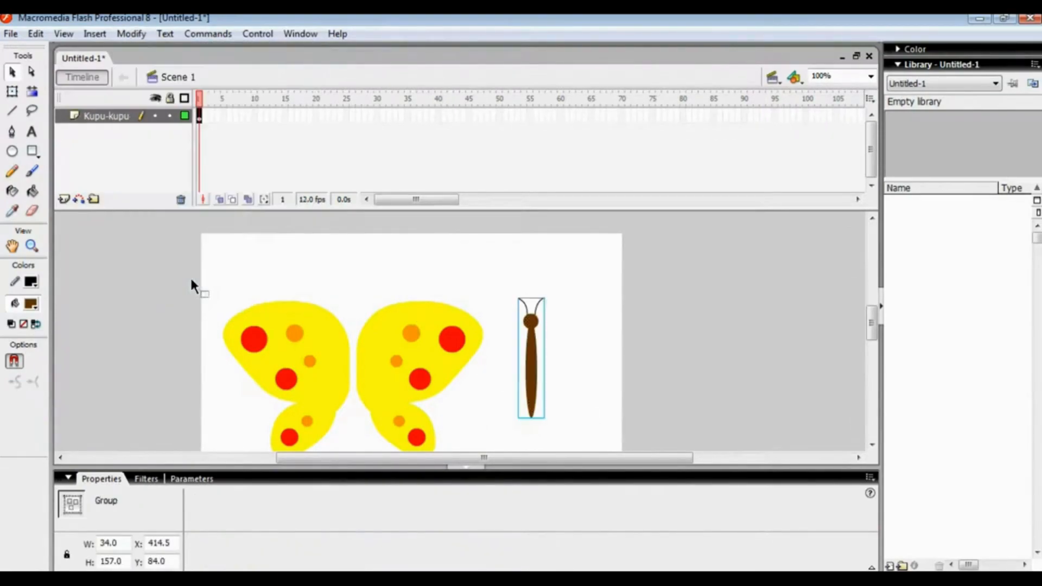
pyautogui.click(531, 278)
# Move the body group into the gap between the two wings, centred at X 181.0, Y 80.0
pyautogui.moveTo(534, 338); pyautogui.dragTo(397, 306)
pyautogui.hotkey('ctrl', '=')
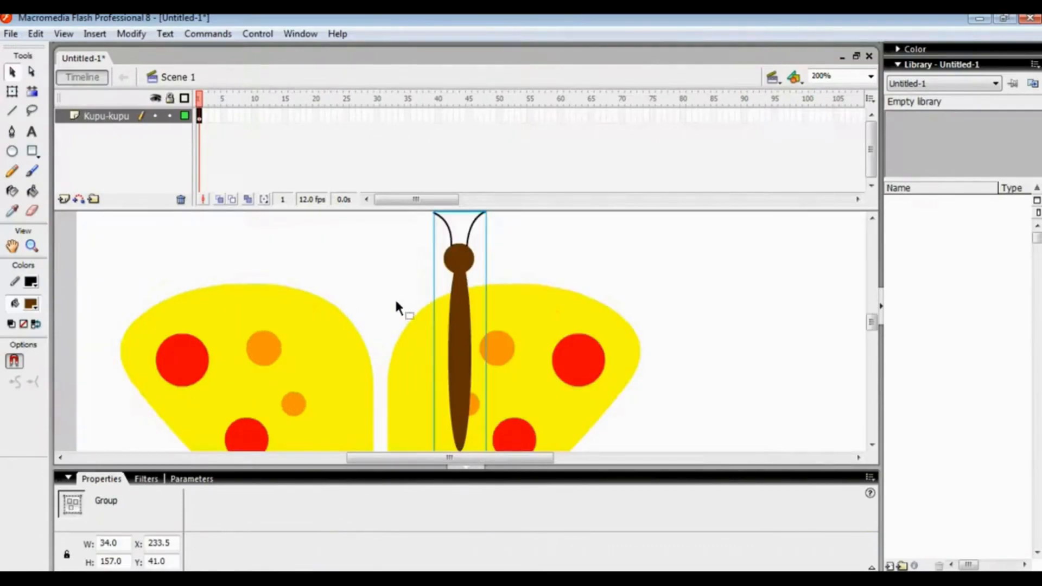
pyautogui.moveTo(877, 320); pyautogui.dragTo(875, 328)
pyautogui.moveTo(460, 265); pyautogui.dragTo(392, 325)
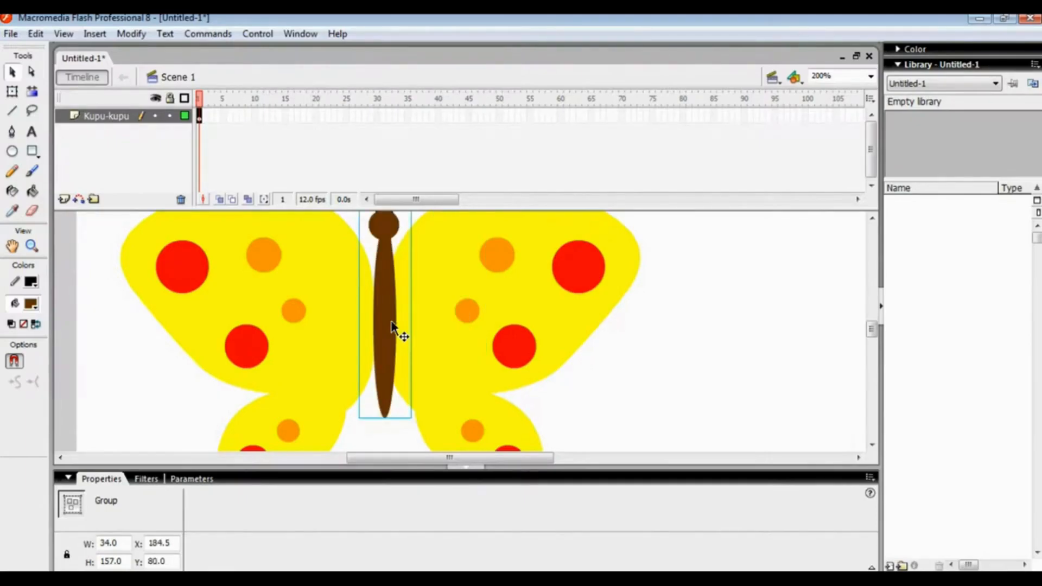
pyautogui.press('Left')
pyautogui.press('Left')
pyautogui.press('Left')
pyautogui.press('Left')
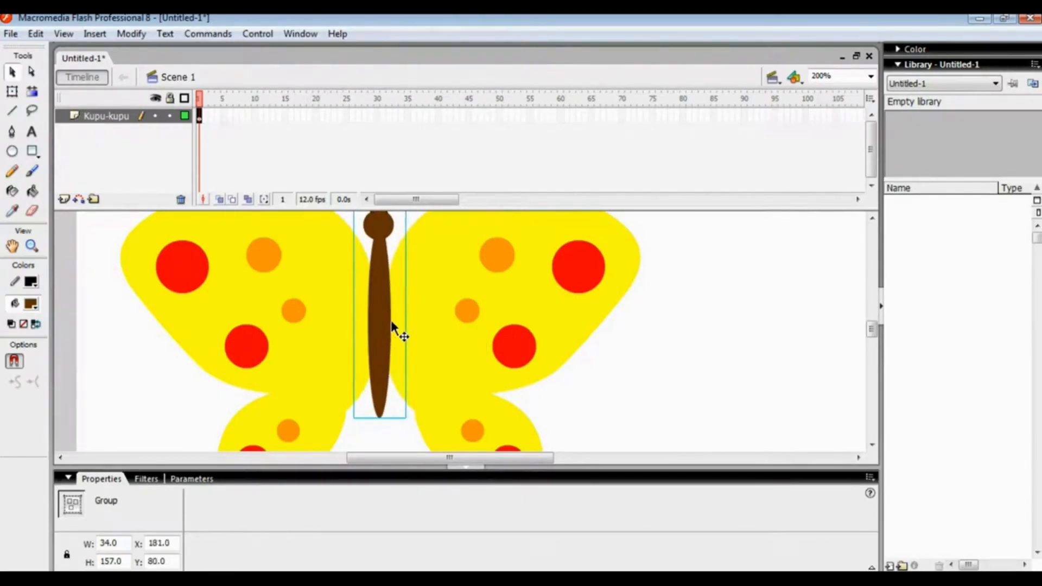
# Nudge the body group slightly right to X 181.5 so it sits centred between the wings
pyautogui.press('Right')
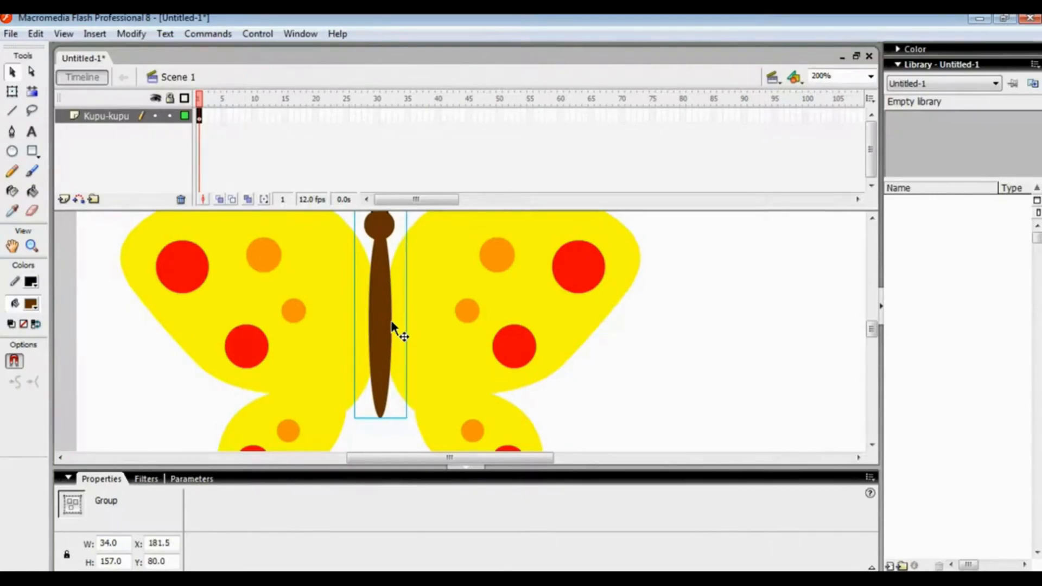
pyautogui.hotkey('ctrl', '1')
pyautogui.click(601, 366)
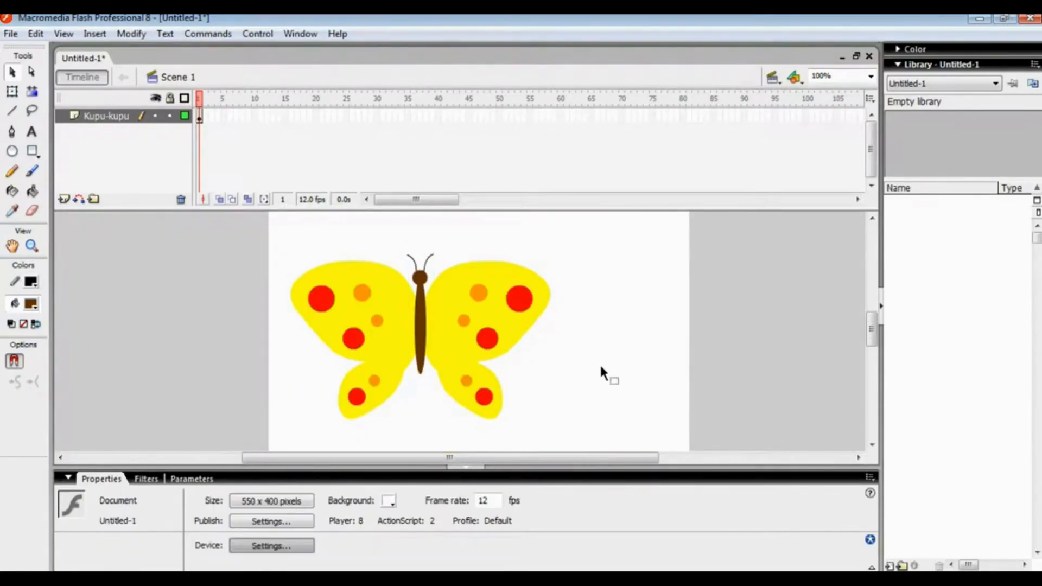
# Move both wings and the body together toward the middle of the stage, to X 107.9, Y 100.0
pyautogui.moveTo(275, 234); pyautogui.dragTo(623, 428)
pyautogui.moveTo(484, 356); pyautogui.dragTo(548, 379)
pyautogui.moveTo(872, 328); pyautogui.dragTo(892, 334)
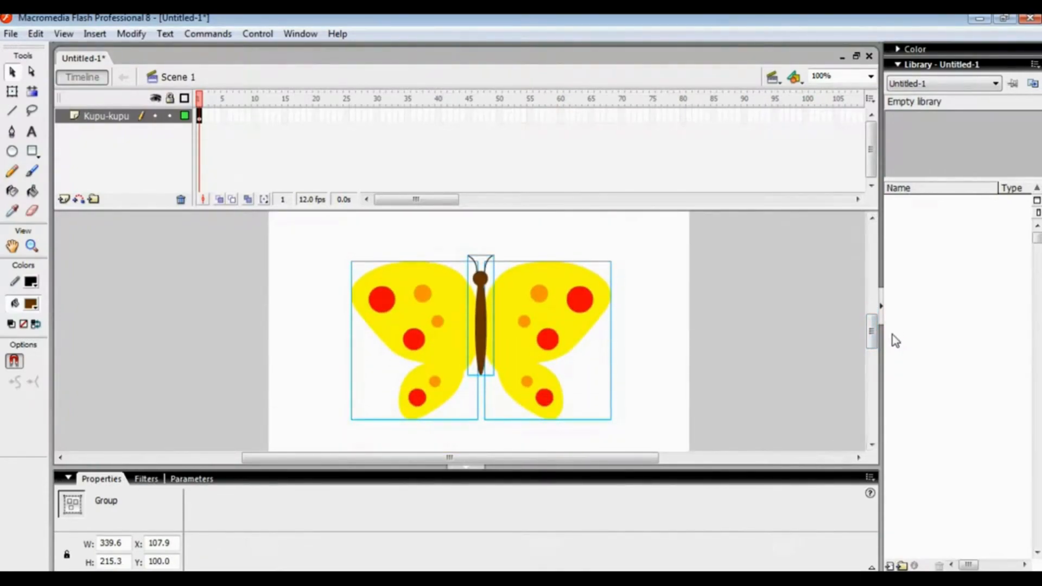
# Convert the whole butterfly into a movie clip symbol named Kupu-kupu
pyautogui.moveTo(318, 228); pyautogui.dragTo(675, 449)
pyautogui.rightClick(429, 320)
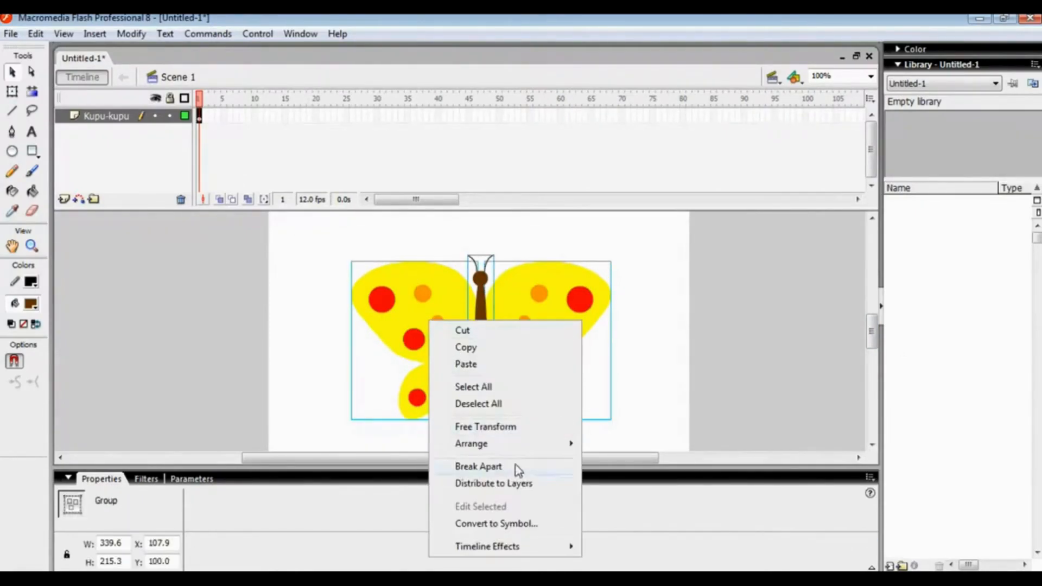
pyautogui.click(508, 525)
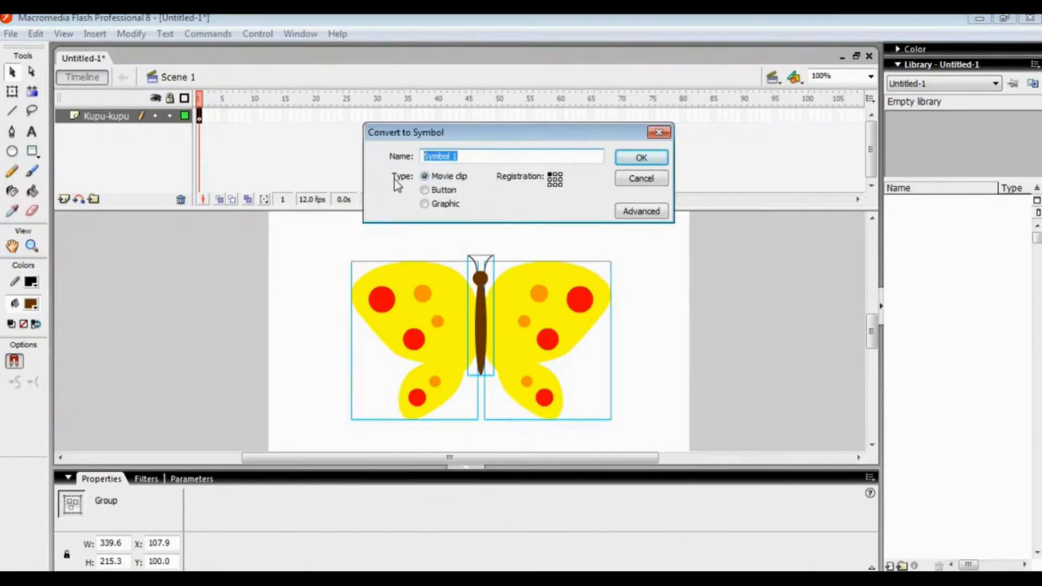
pyautogui.write('Kupu-kupu')
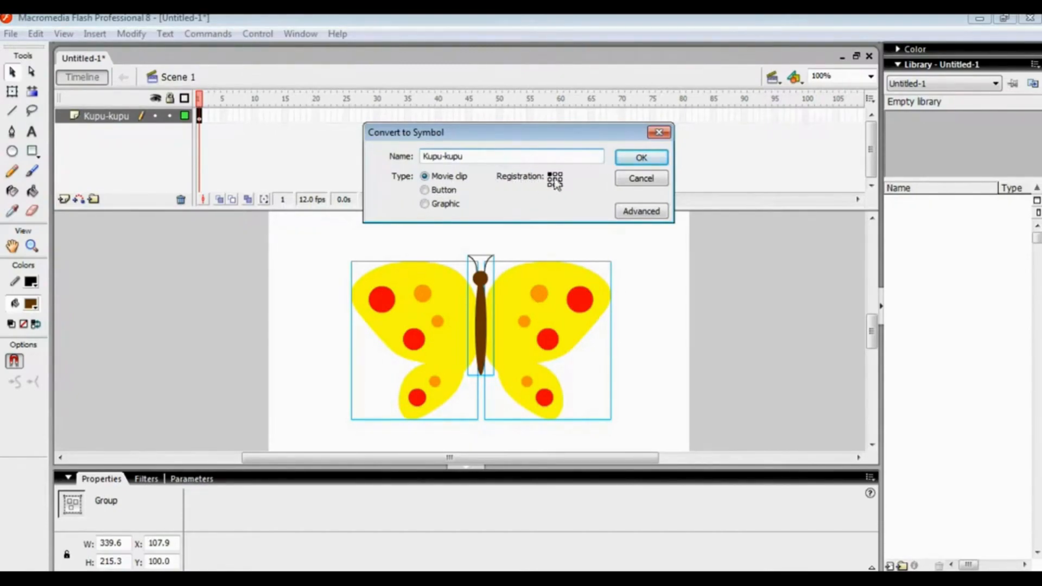
pyautogui.click(630, 162)
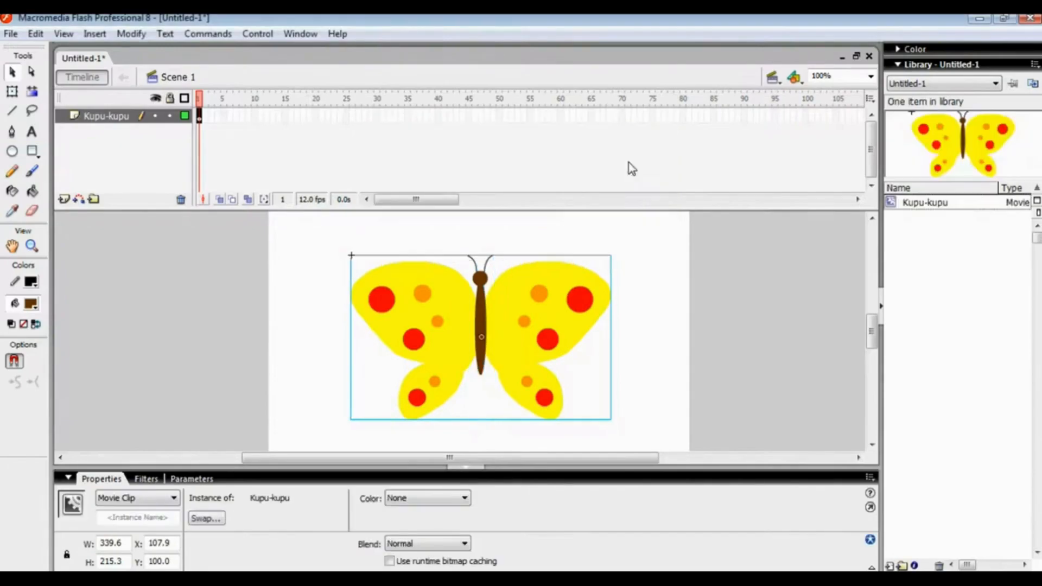
pyautogui.click(641, 315)
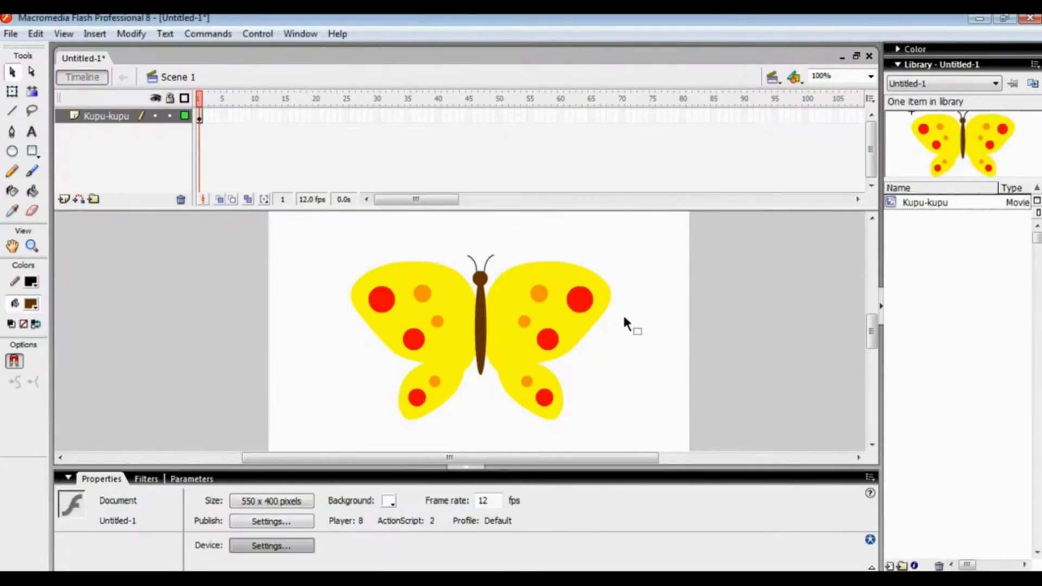
# Open the Kupu-kupu symbol for editing and distribute its wing and body groups to separate layers
pyautogui.doubleClick(473, 321)
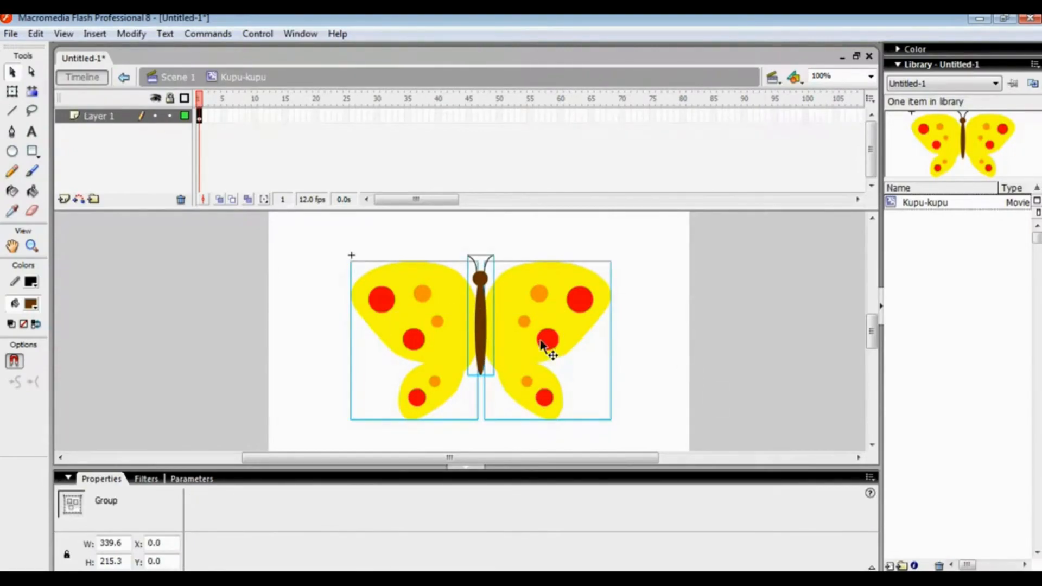
pyautogui.rightClick(503, 323)
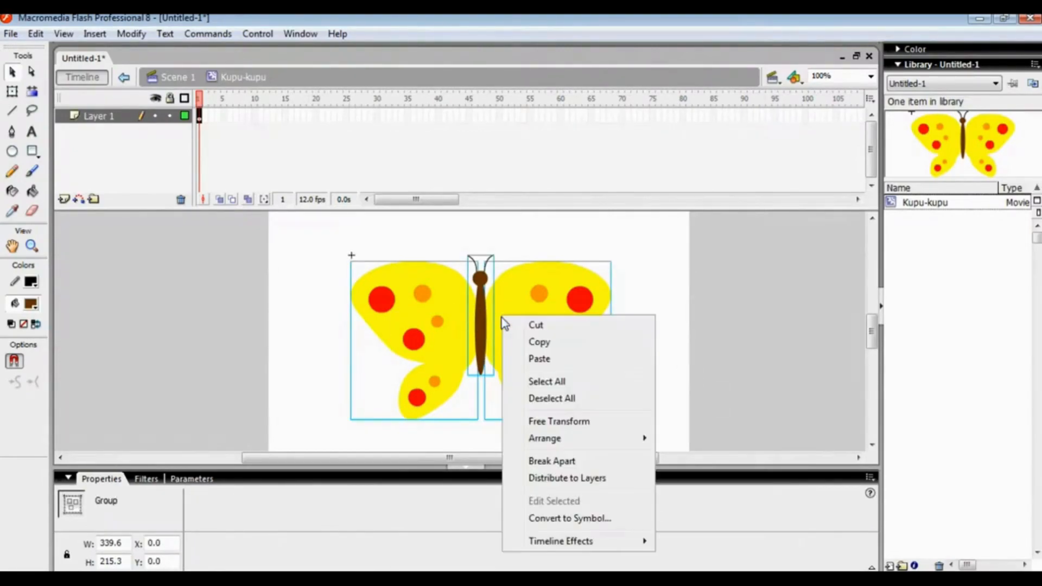
pyautogui.click(568, 478)
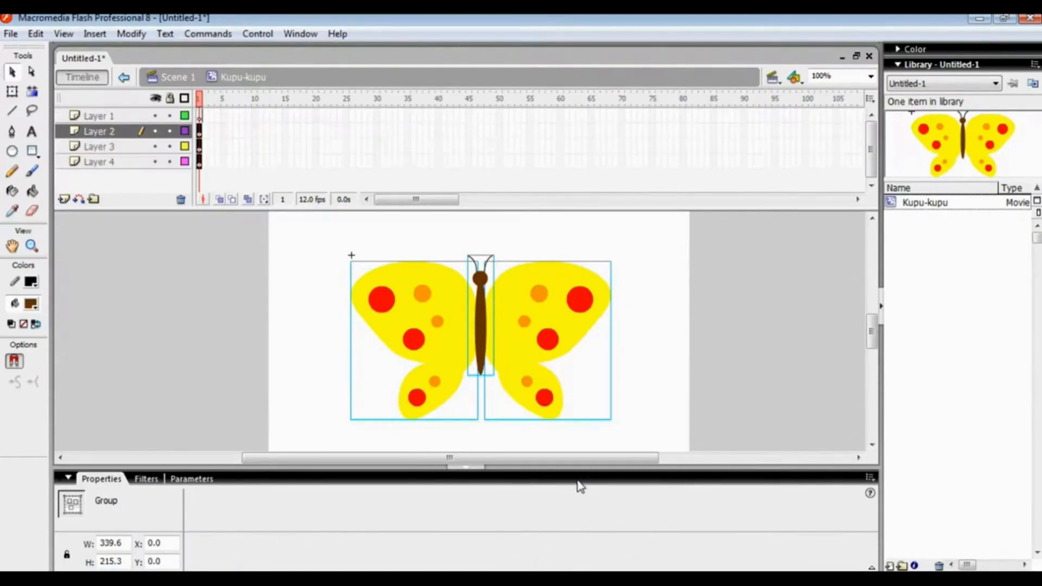
pyautogui.click(629, 287)
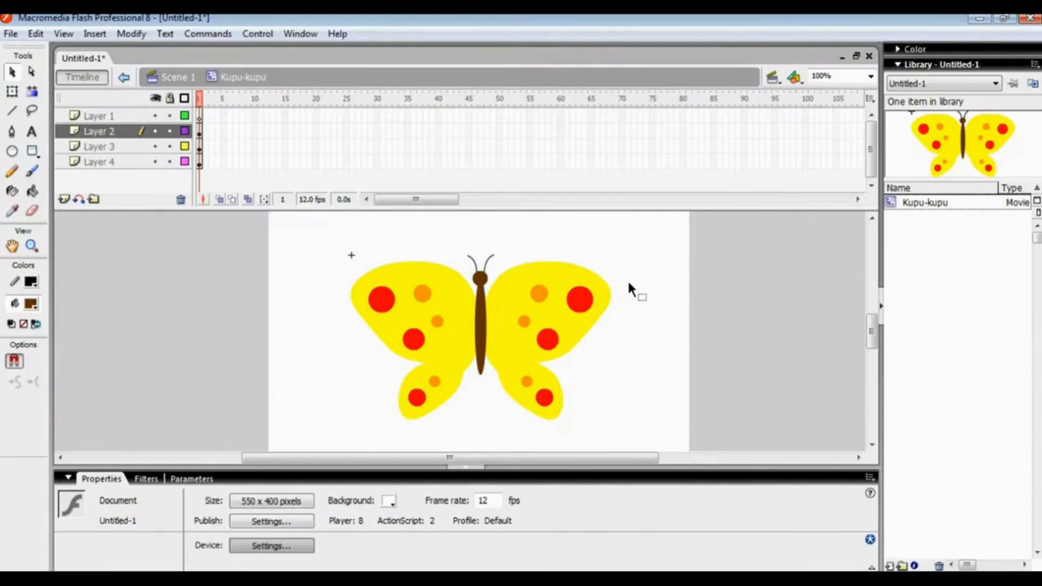
# Check which layer holds the body, the right wing and the left wing
pyautogui.click(519, 284)
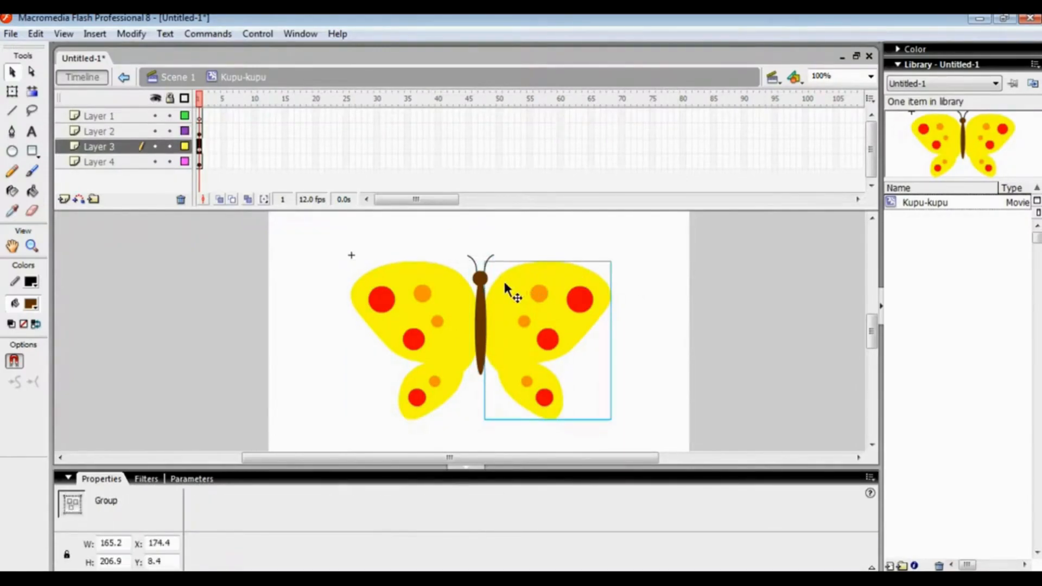
pyautogui.click(408, 287)
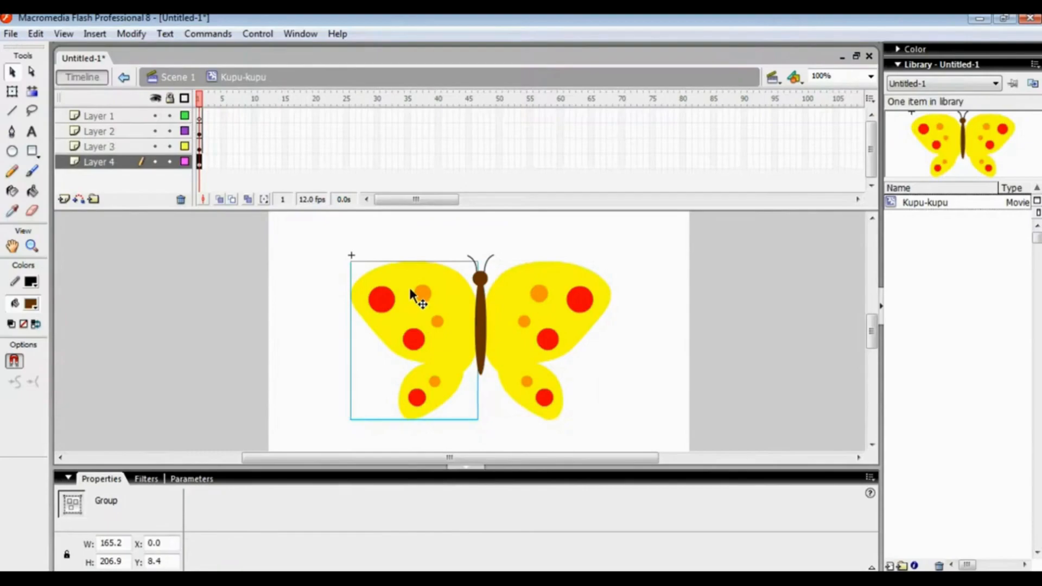
pyautogui.click(482, 318)
pyautogui.click(535, 298)
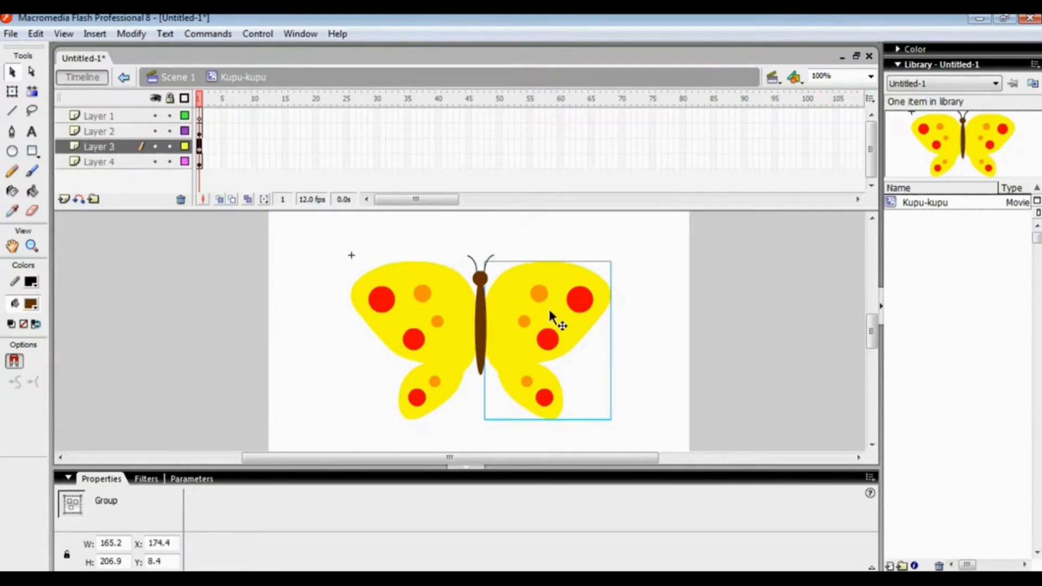
pyautogui.click(482, 315)
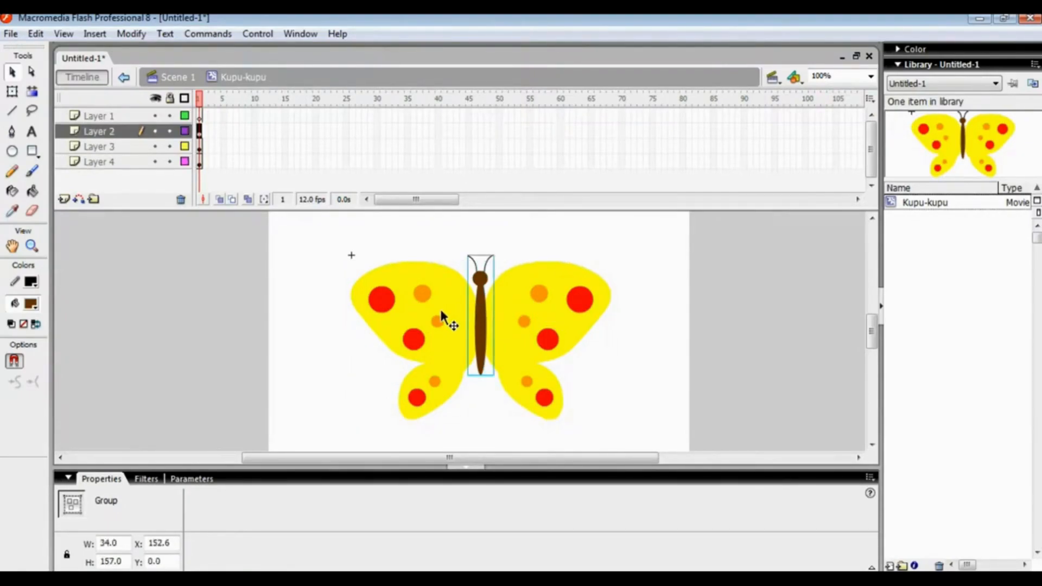
pyautogui.click(441, 309)
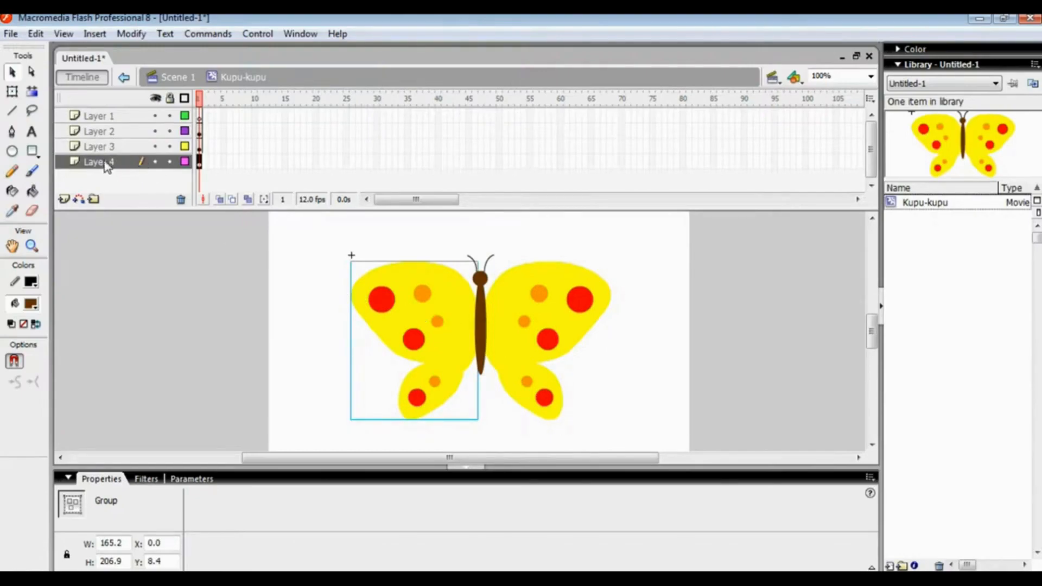
pyautogui.click(118, 133)
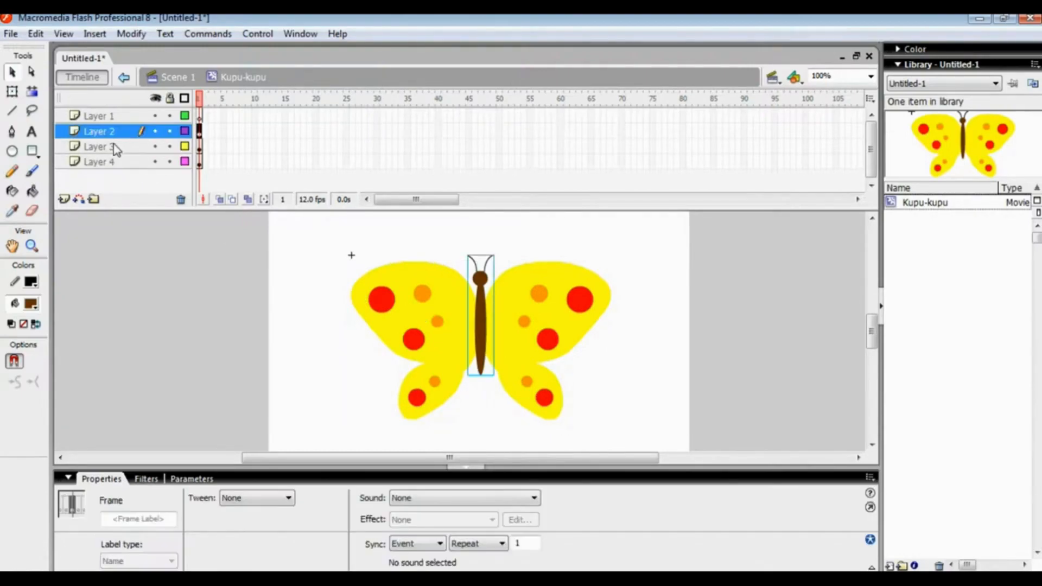
pyautogui.click(113, 145)
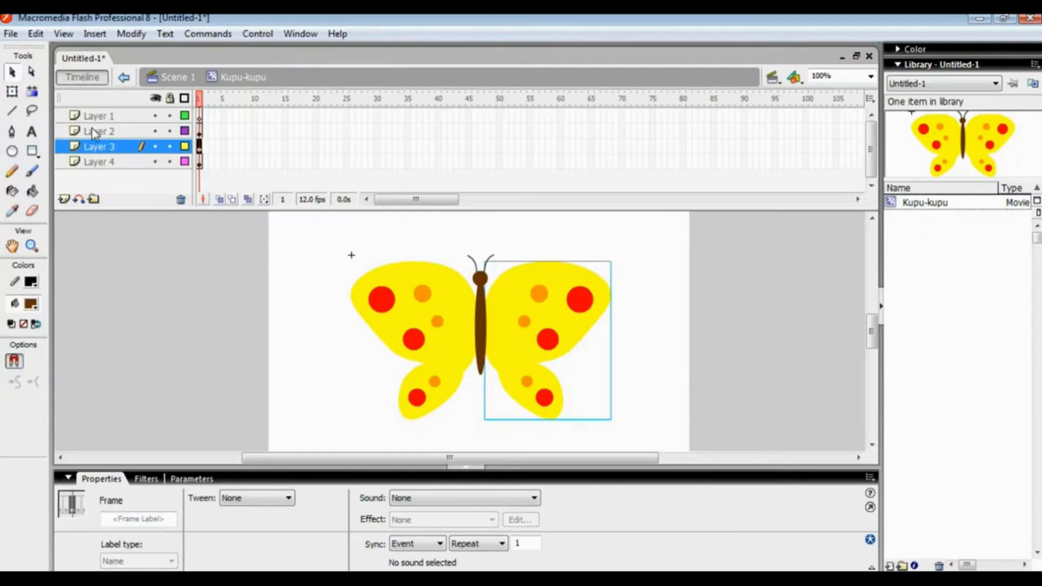
pyautogui.click(95, 133)
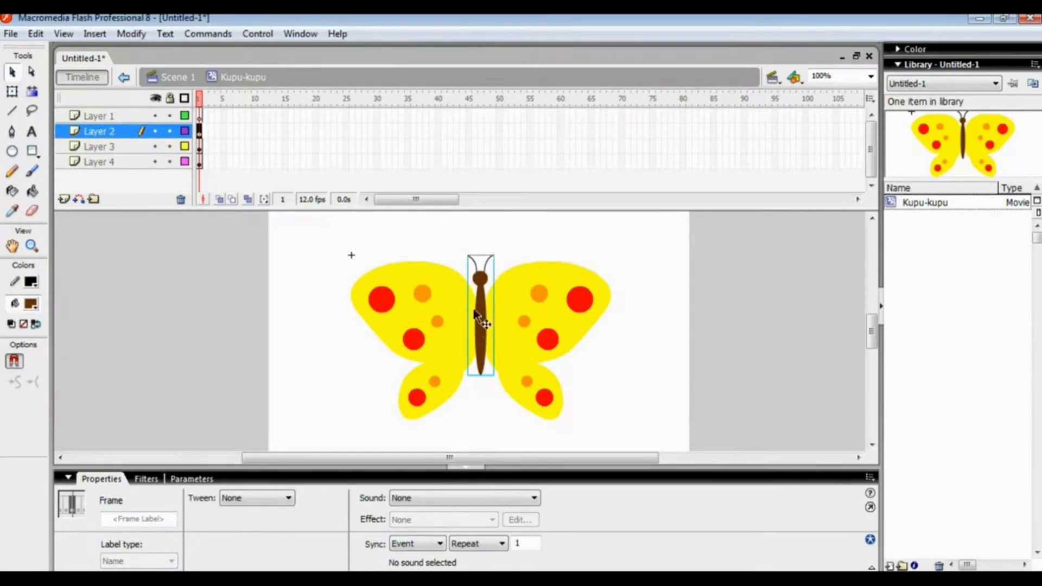
pyautogui.click(97, 144)
# Rename Layer 2, which holds the body, as badan
pyautogui.click(111, 132)
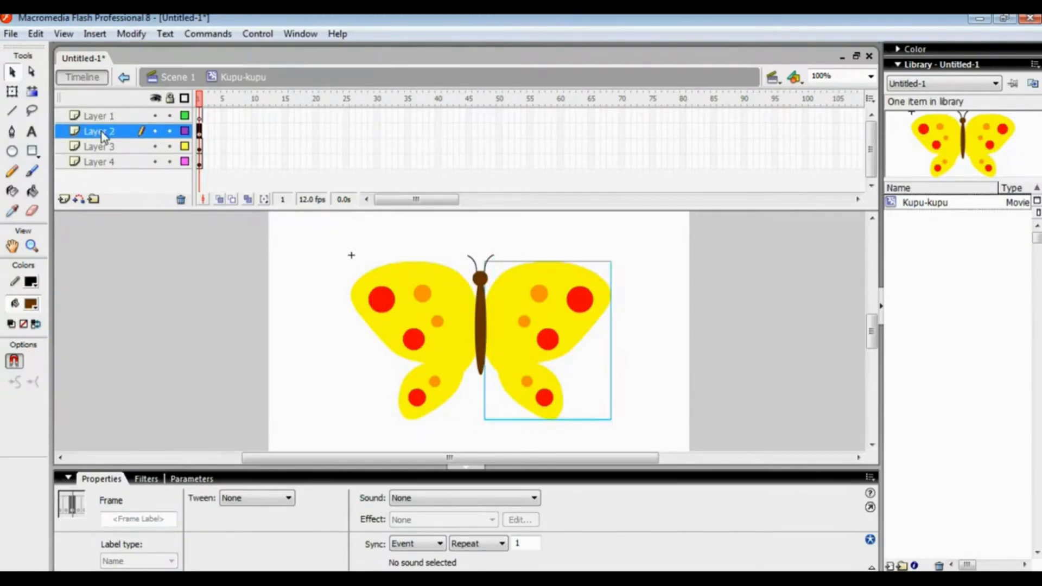
pyautogui.doubleClick(116, 132)
pyautogui.moveTo(125, 132); pyautogui.dragTo(88, 133)
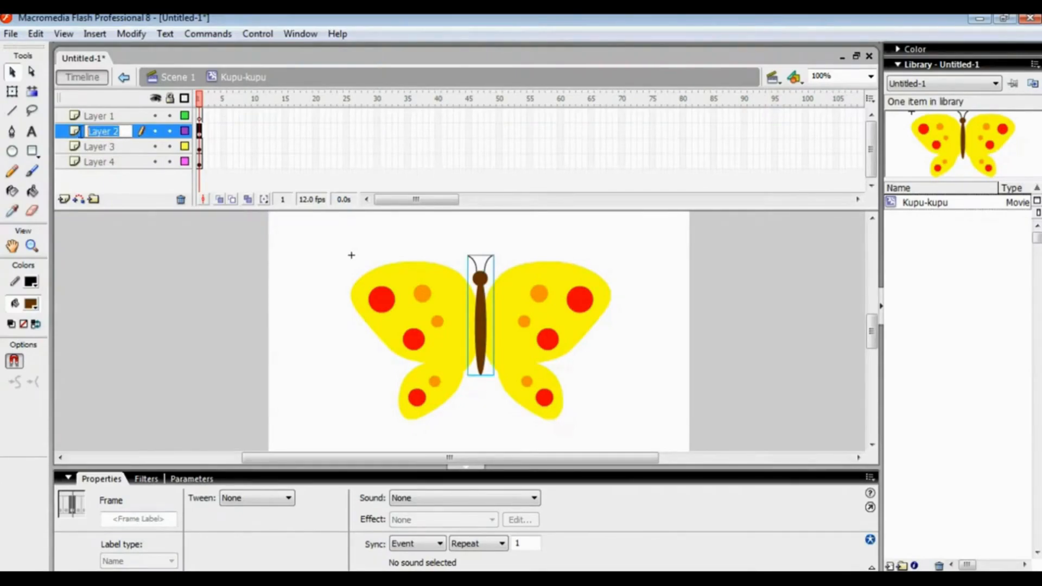
pyautogui.write('badan')
pyautogui.press('Return')
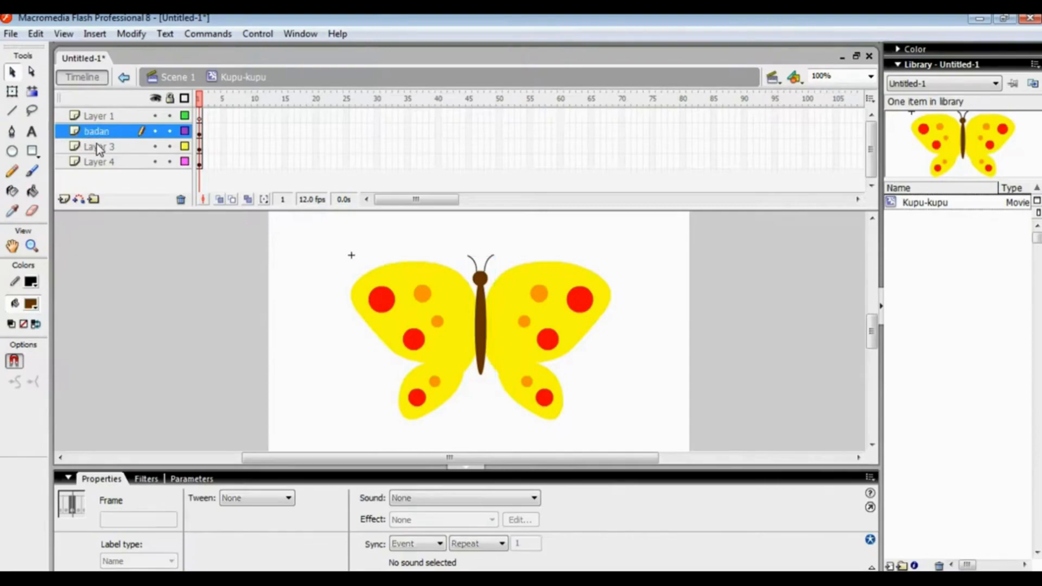
# Rename Layer 3, which holds the right wing, as kanan
pyautogui.click(97, 152)
pyautogui.doubleClick(100, 148)
pyautogui.moveTo(120, 148); pyautogui.dragTo(71, 171)
pyautogui.write('kanan')
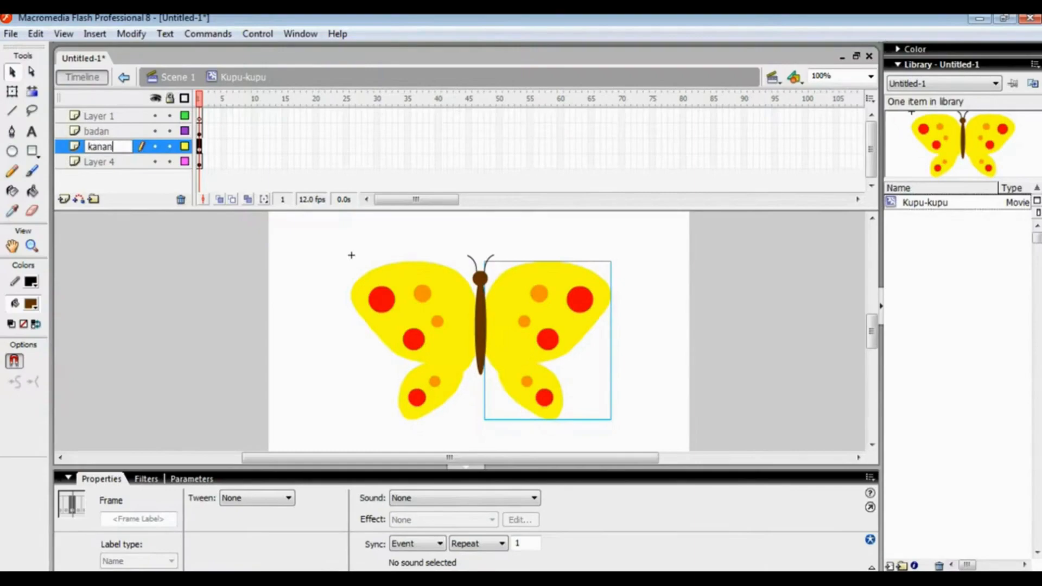
# Rename Layer 4, which holds the left wing, as kiri
pyautogui.doubleClick(97, 163)
pyautogui.moveTo(126, 163); pyautogui.dragTo(68, 171)
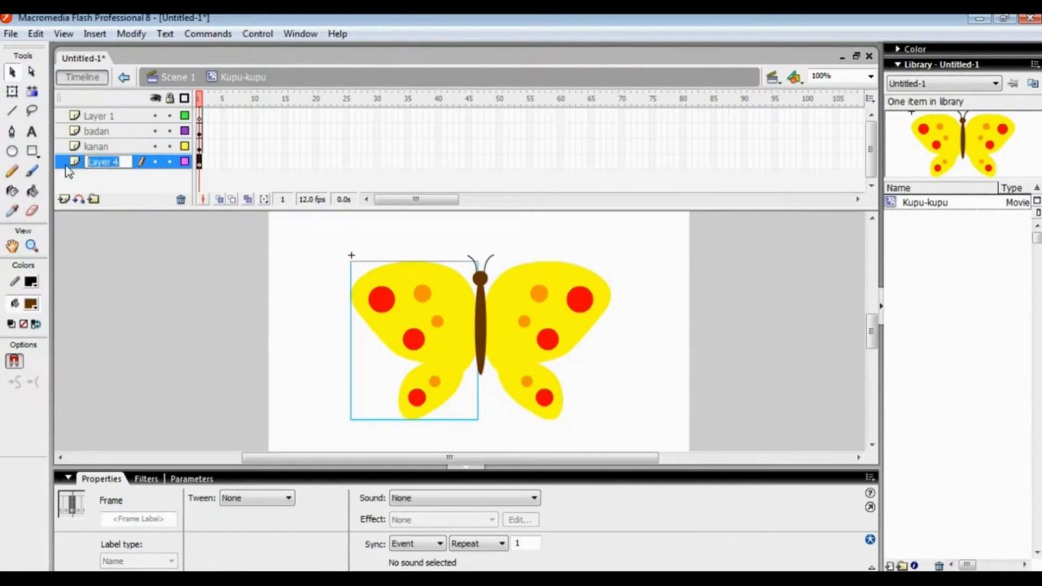
pyautogui.write('kiri')
pyautogui.click(292, 265)
pyautogui.moveTo(872, 331)
pyautogui.mouseDown()
pyautogui.moveTo(874, 350)
pyautogui.moveTo(876, 324)
pyautogui.moveTo(873, 332)
pyautogui.mouseUp()
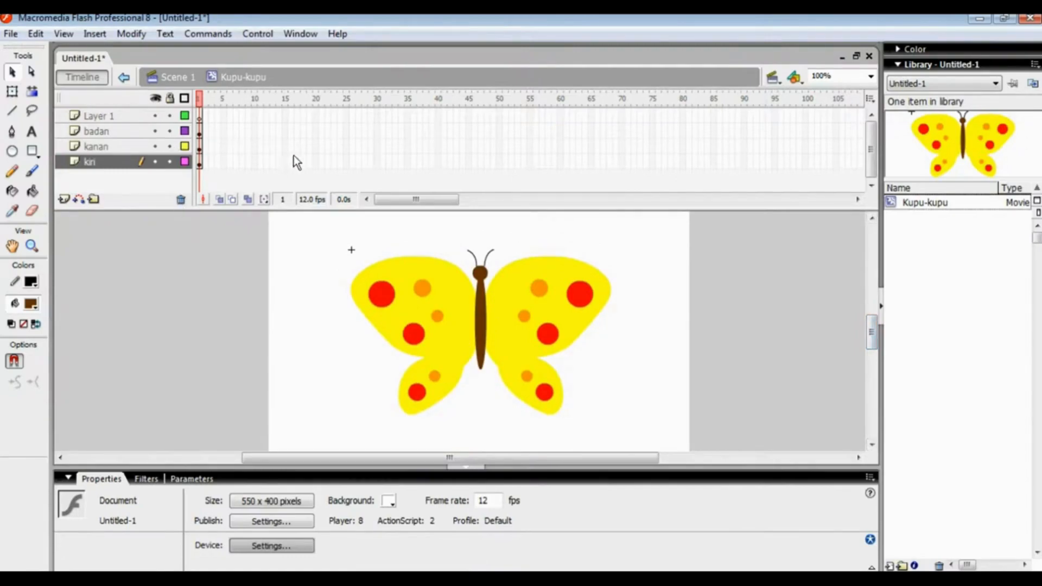
# Delete the empty Layer 1 from the Kupu-kupu symbol
pyautogui.click(86, 119)
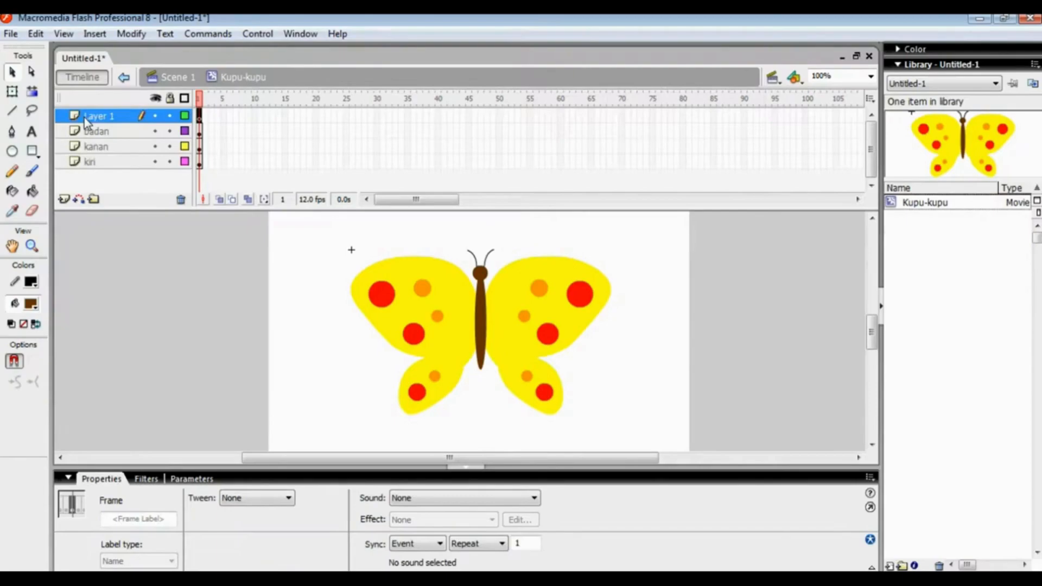
pyautogui.rightClick(84, 118)
pyautogui.click(144, 201)
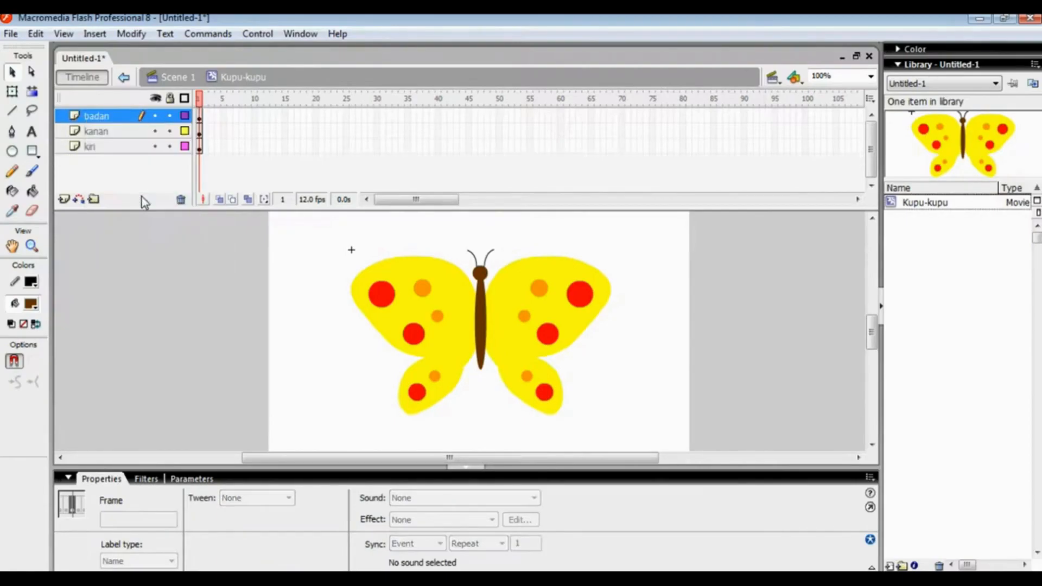
pyautogui.click(157, 262)
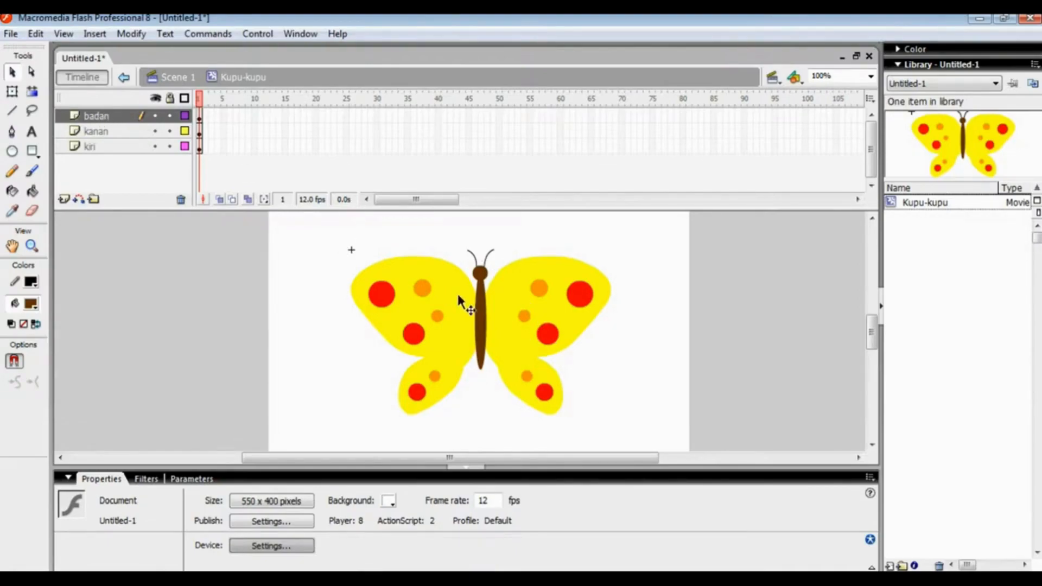
# Move the badan layer below the kanan and kiri layers so the body lies behind the wings
pyautogui.click(96, 116)
pyautogui.moveTo(96, 174); pyautogui.dragTo(93, 170)
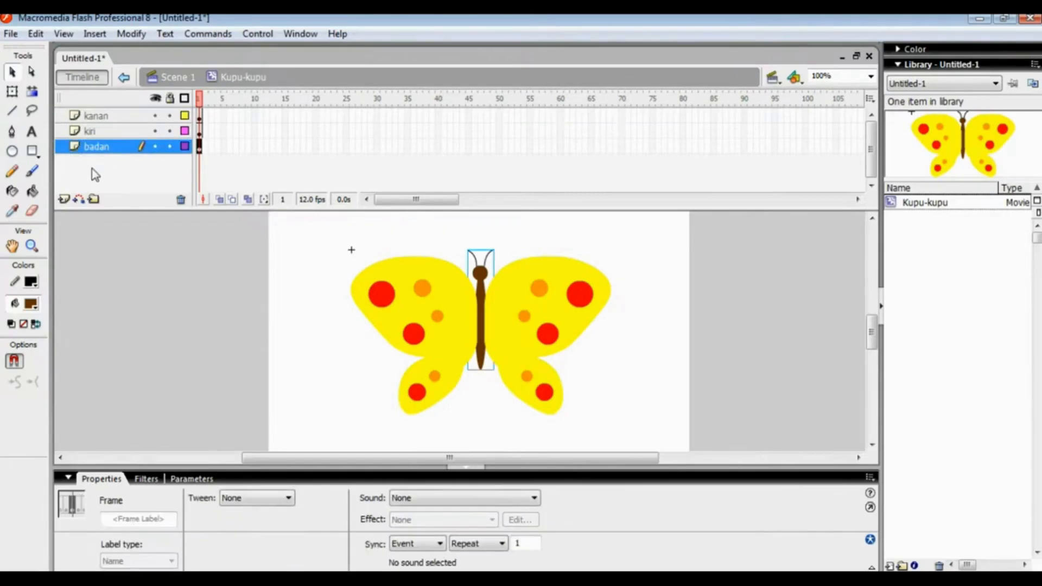
pyautogui.click(627, 336)
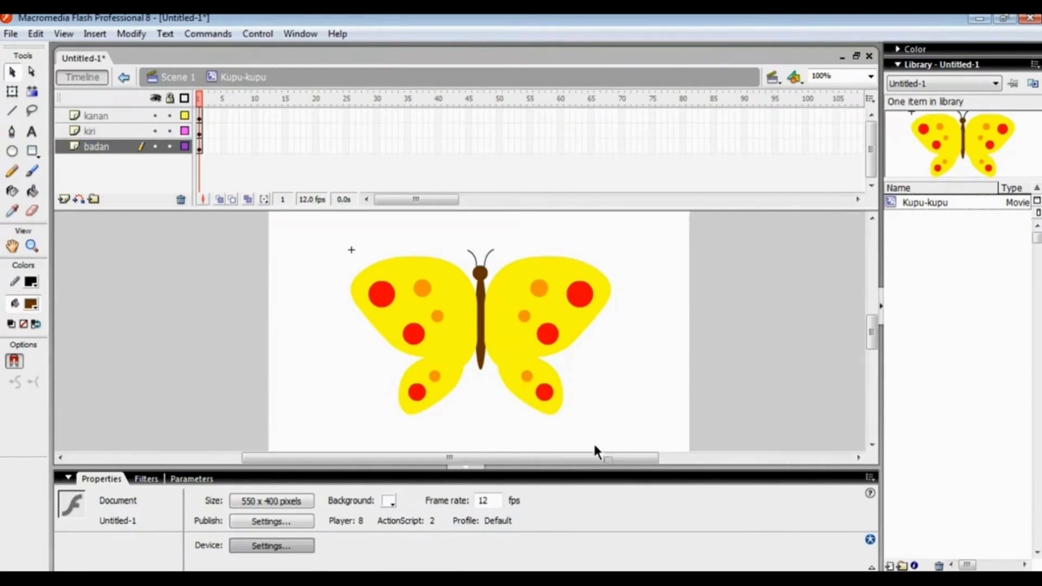
pyautogui.moveTo(870, 344)
pyautogui.mouseDown()
pyautogui.moveTo(876, 326)
pyautogui.moveTo(878, 336)
pyautogui.mouseUp()
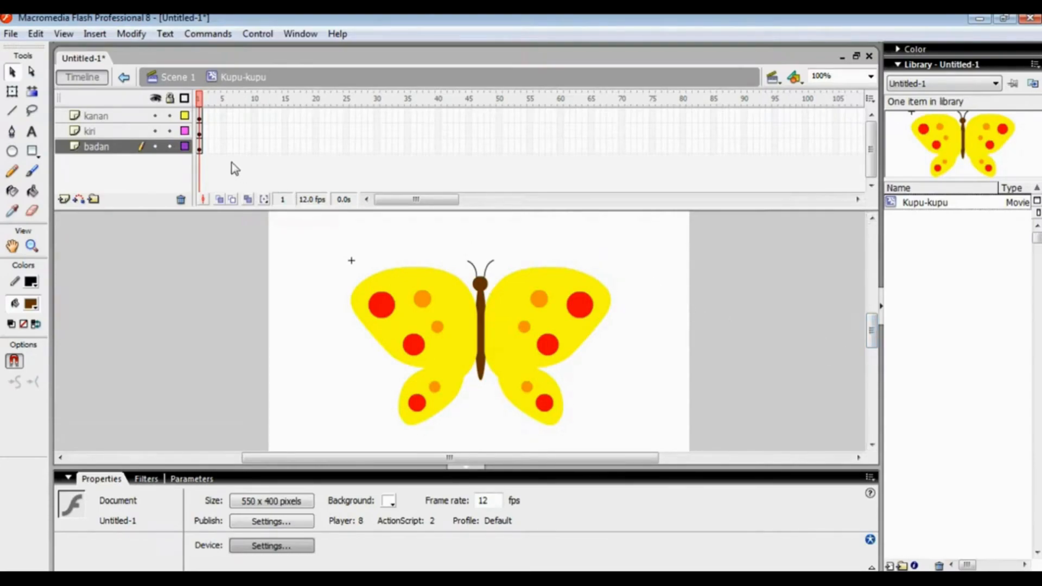
# Extend the badan layer to frame 5 by inserting a frame there
pyautogui.click(224, 147)
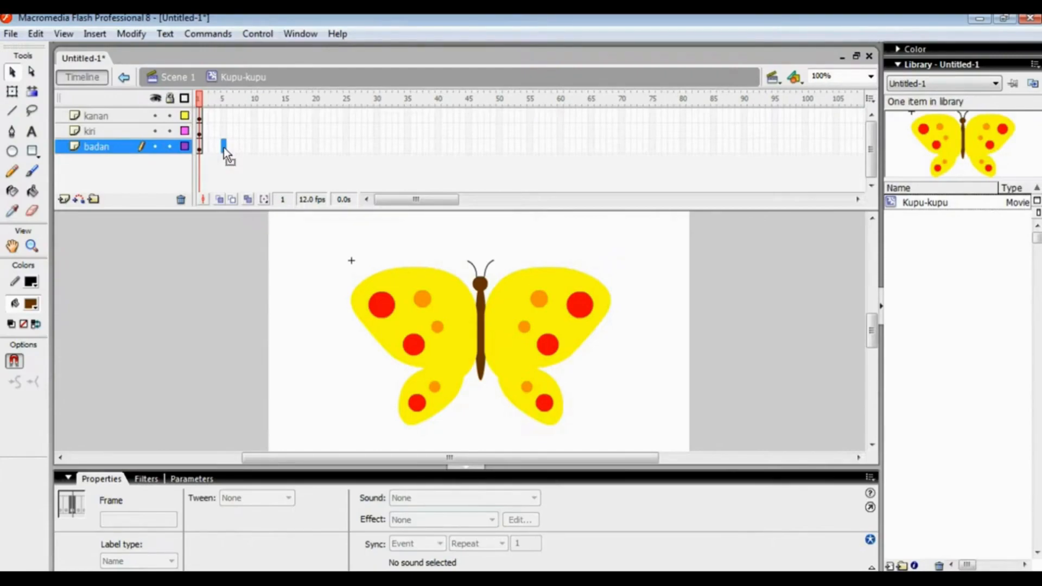
pyautogui.rightClick(224, 148)
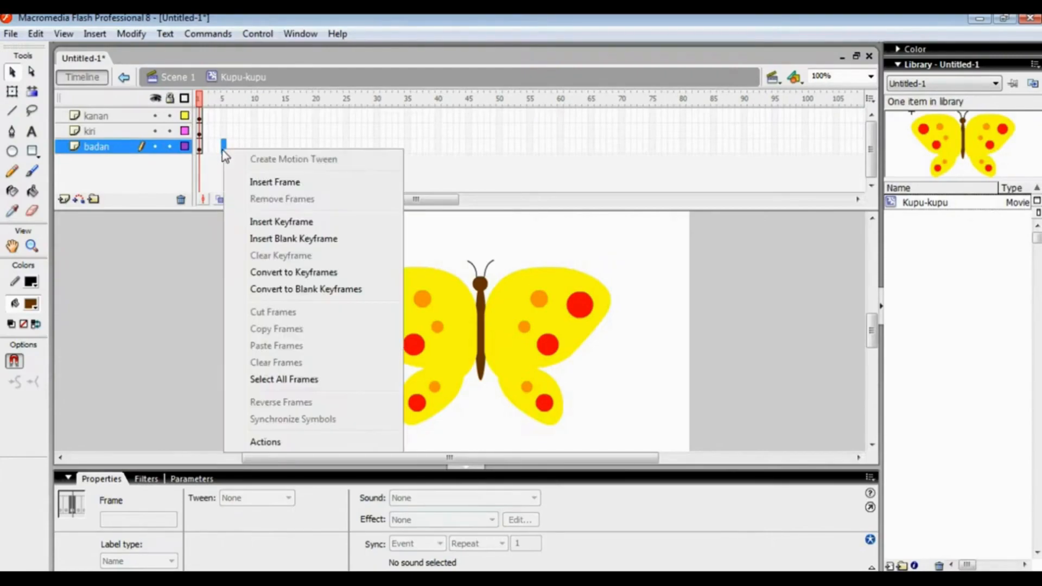
pyautogui.click(268, 185)
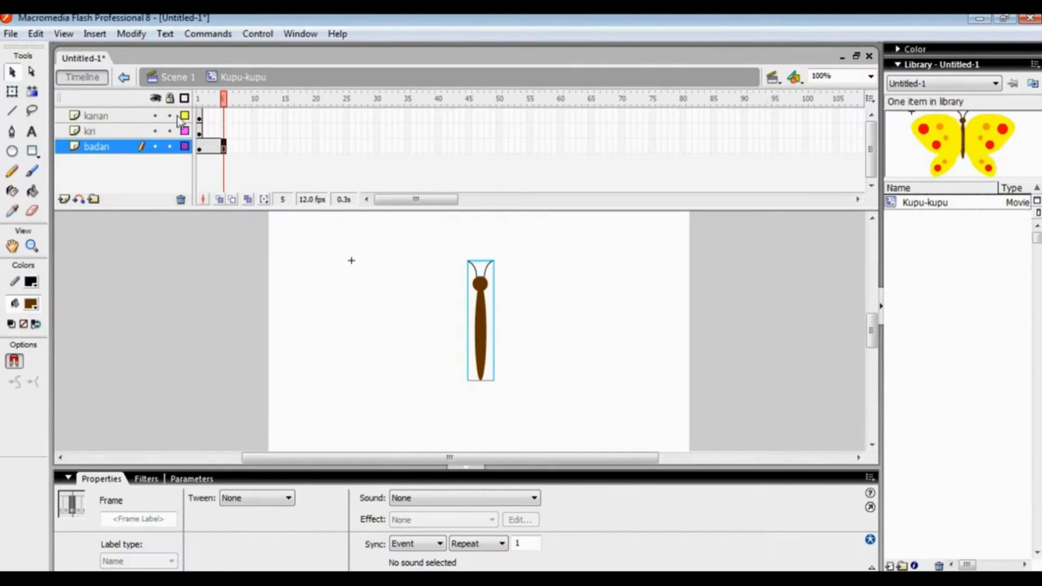
# Insert keyframes at frame 5 on the kanan and kiri layers
pyautogui.rightClick(222, 115)
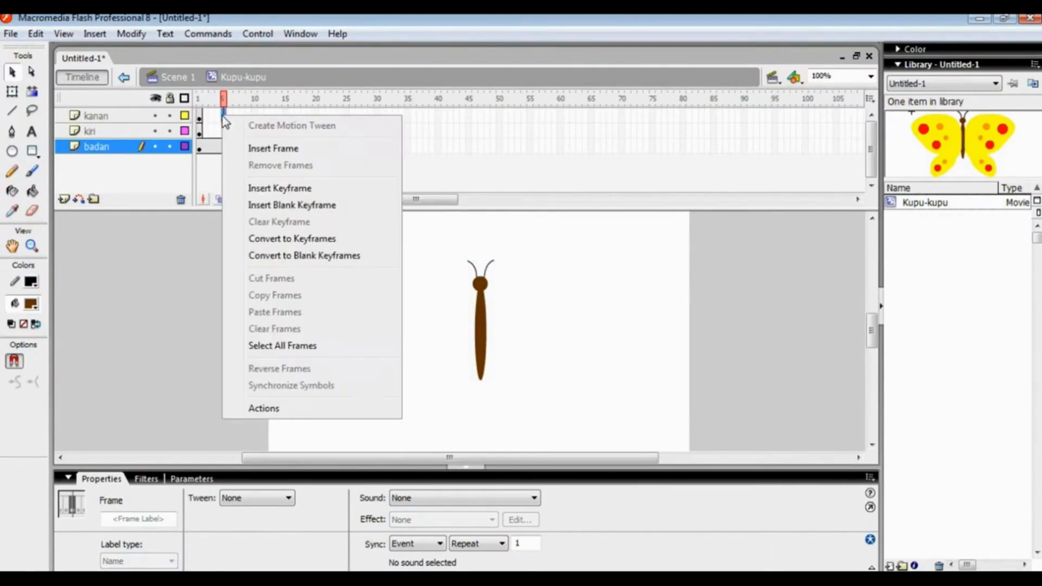
pyautogui.click(269, 190)
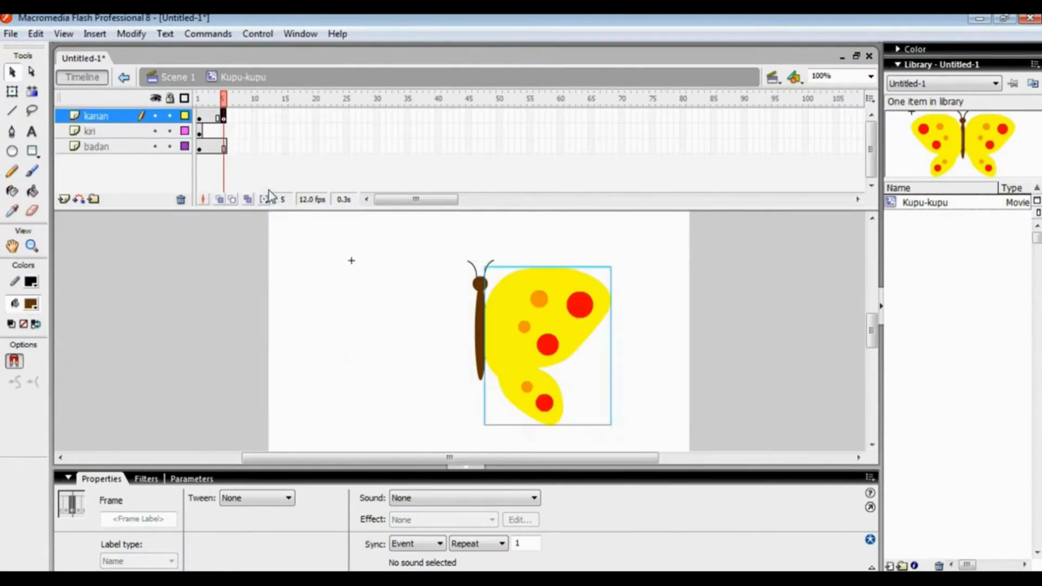
pyautogui.rightClick(224, 130)
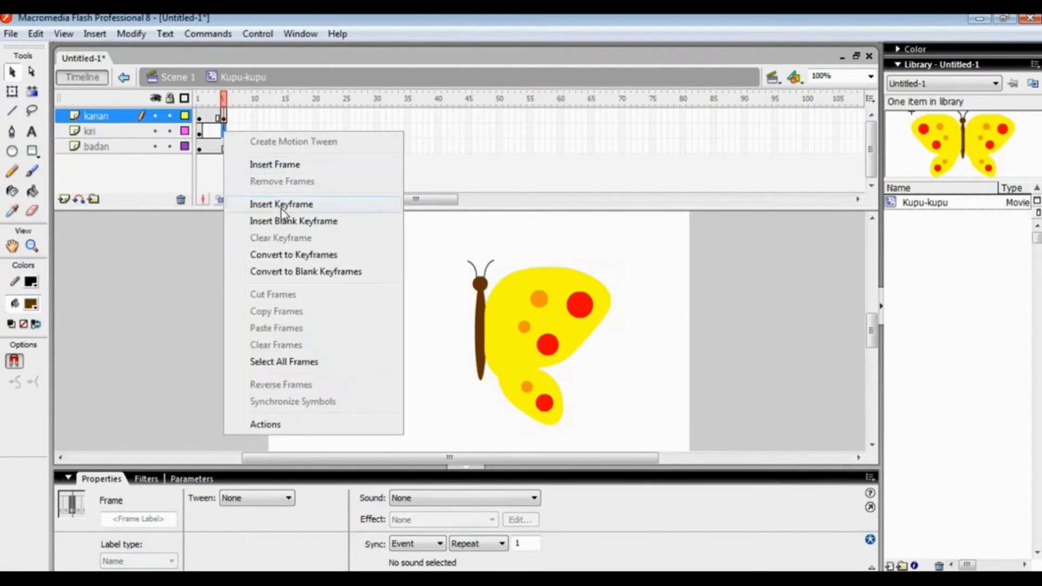
pyautogui.click(281, 205)
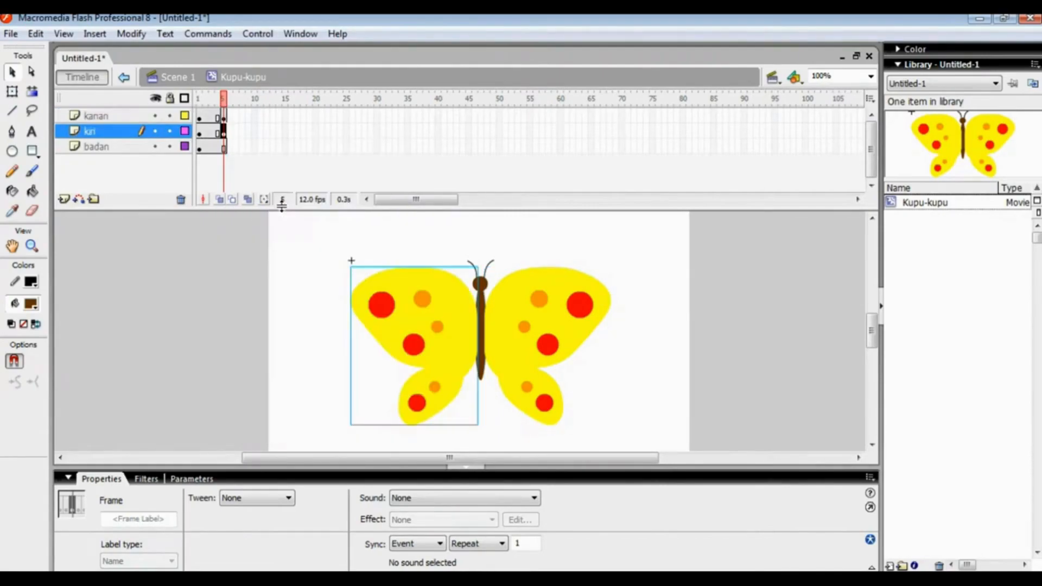
pyautogui.click(246, 254)
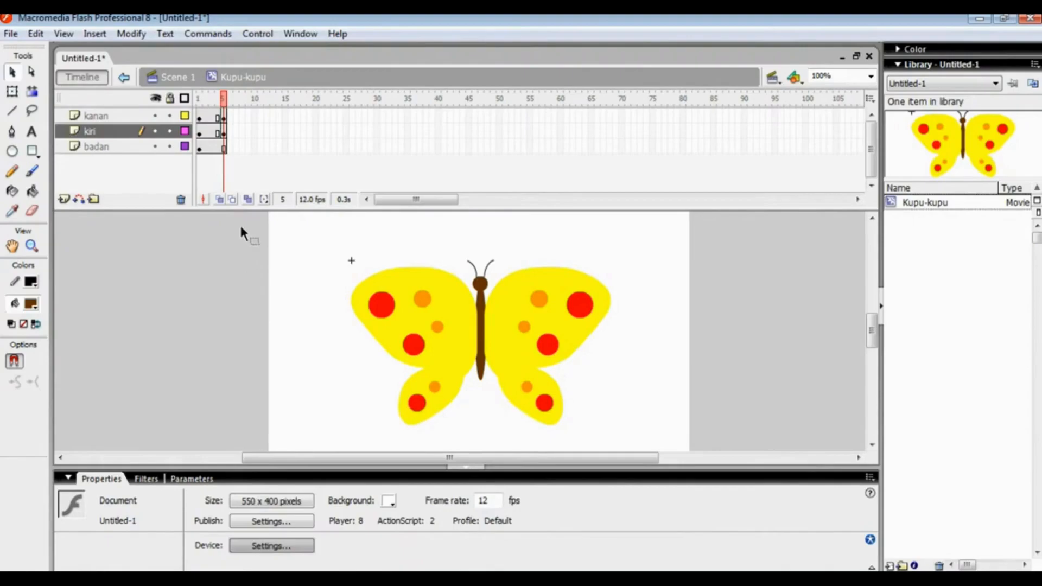
# Create motion tweens from frame 1 on both the kanan and kiri wing layers
pyautogui.click(211, 116)
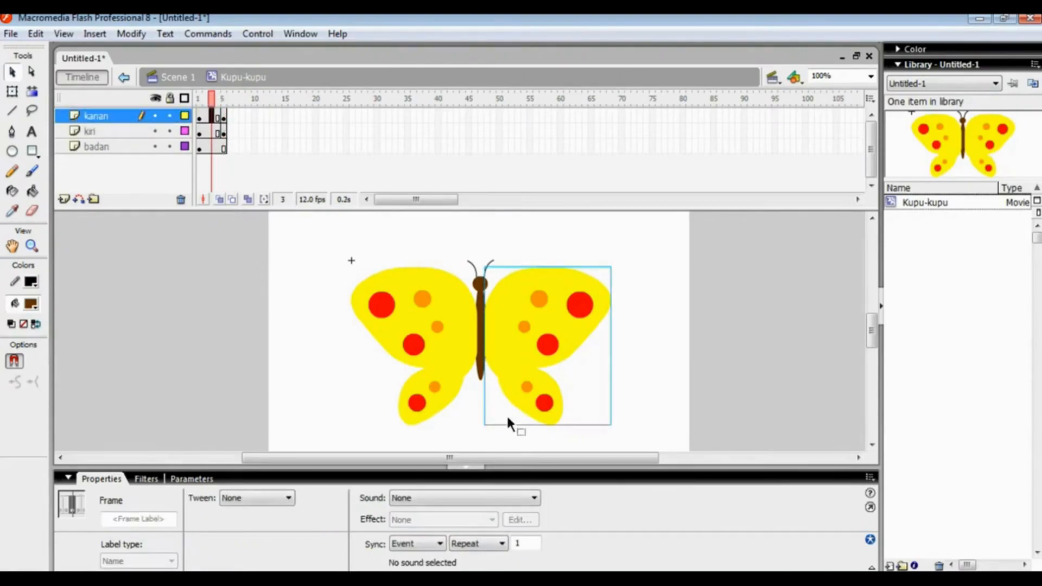
pyautogui.click(199, 115)
pyautogui.rightClick(201, 116)
pyautogui.click(231, 120)
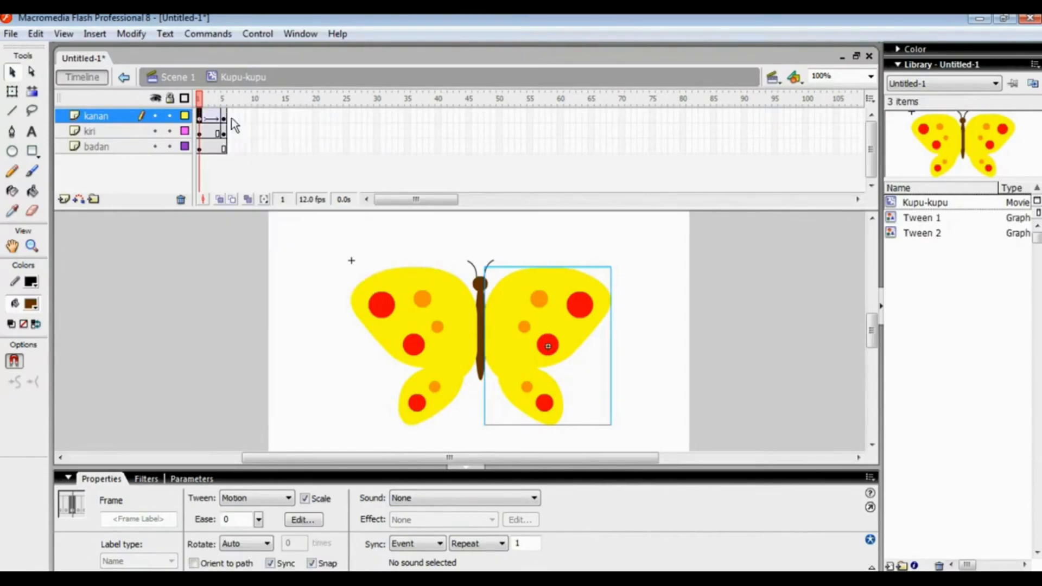
pyautogui.rightClick(199, 131)
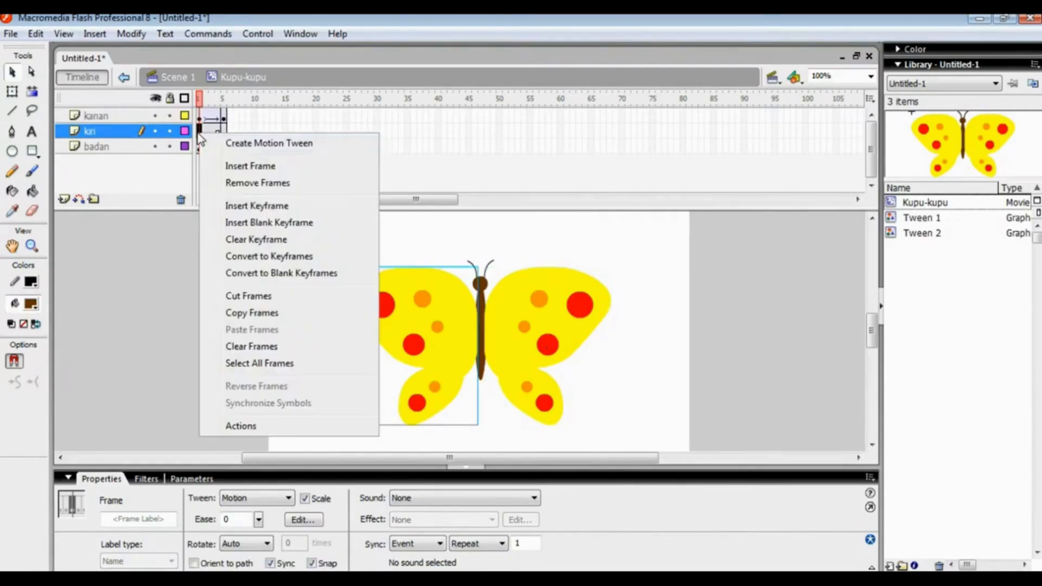
pyautogui.click(221, 141)
pyautogui.click(211, 233)
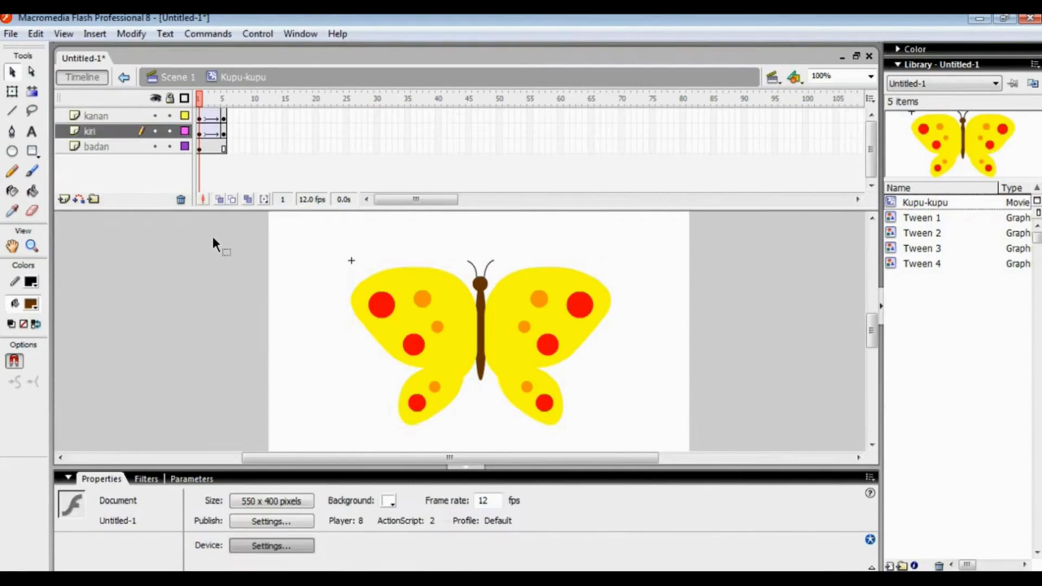
# Insert keyframes at frame 3, midway through the tweens, on the kanan and kiri layers
pyautogui.click(211, 116)
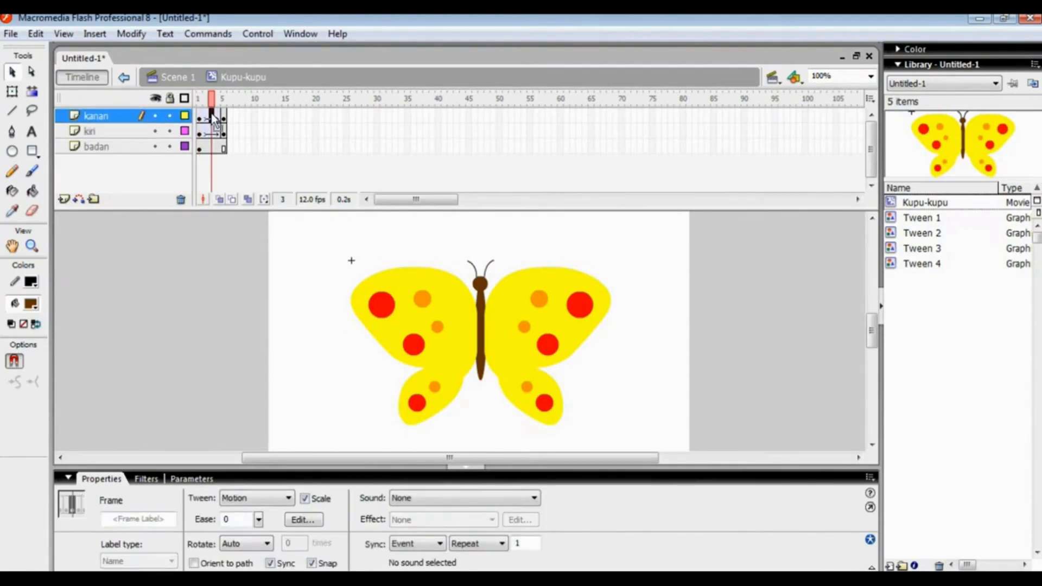
pyautogui.rightClick(212, 114)
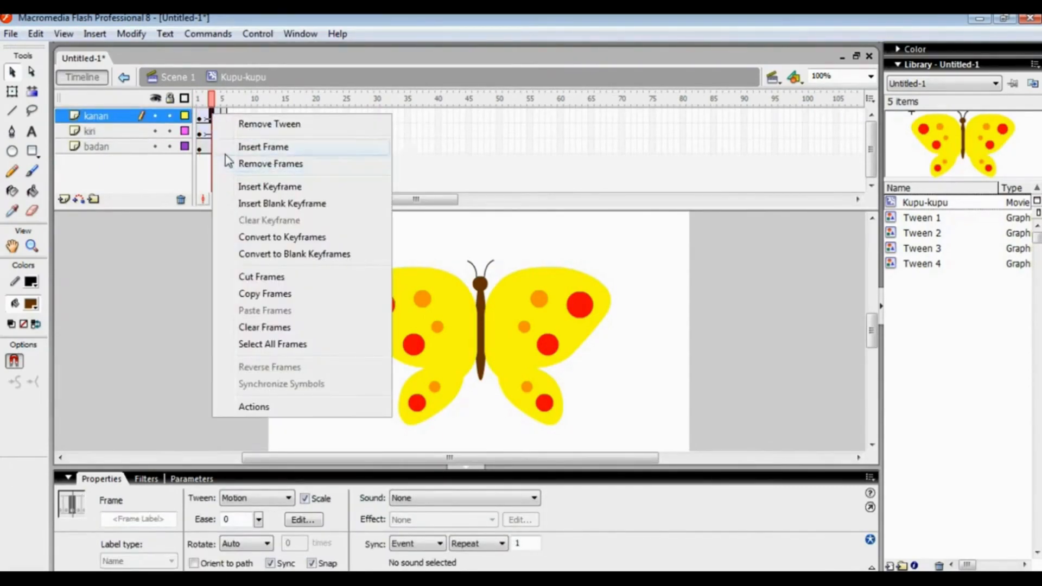
pyautogui.click(259, 187)
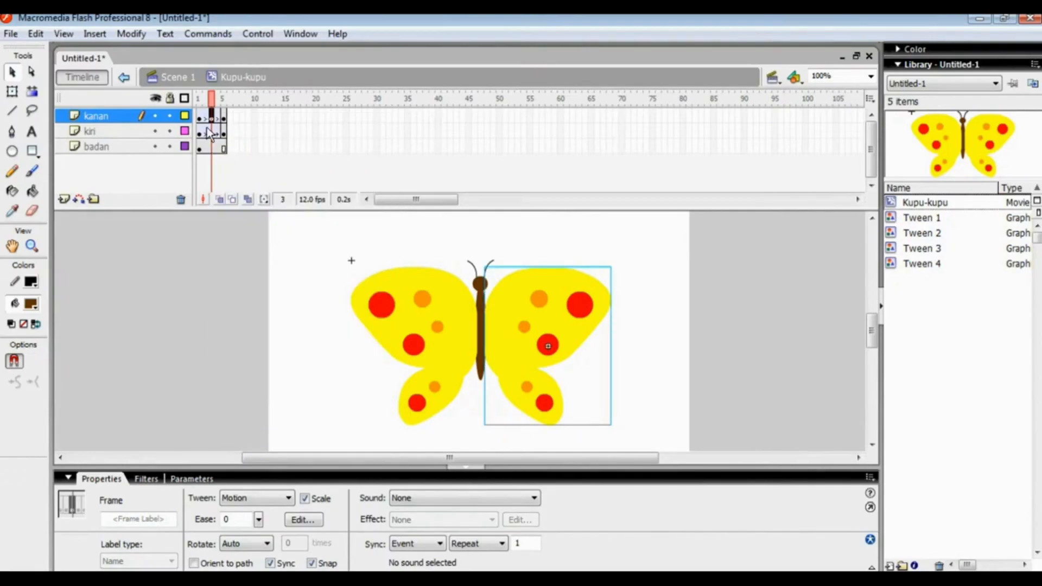
pyautogui.click(210, 131)
pyautogui.click(212, 131)
pyautogui.rightClick(212, 131)
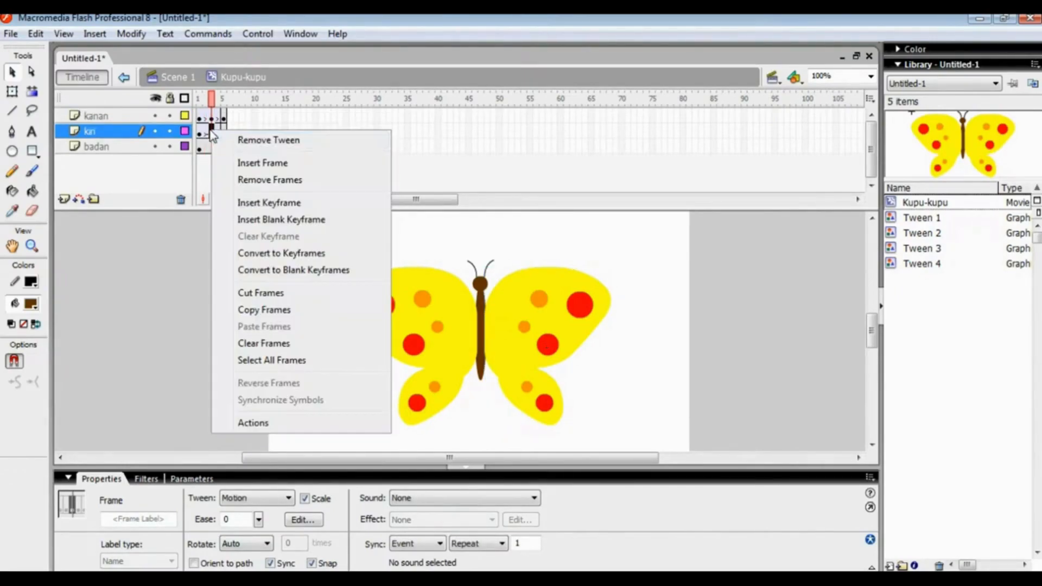
pyautogui.click(264, 204)
pyautogui.click(229, 249)
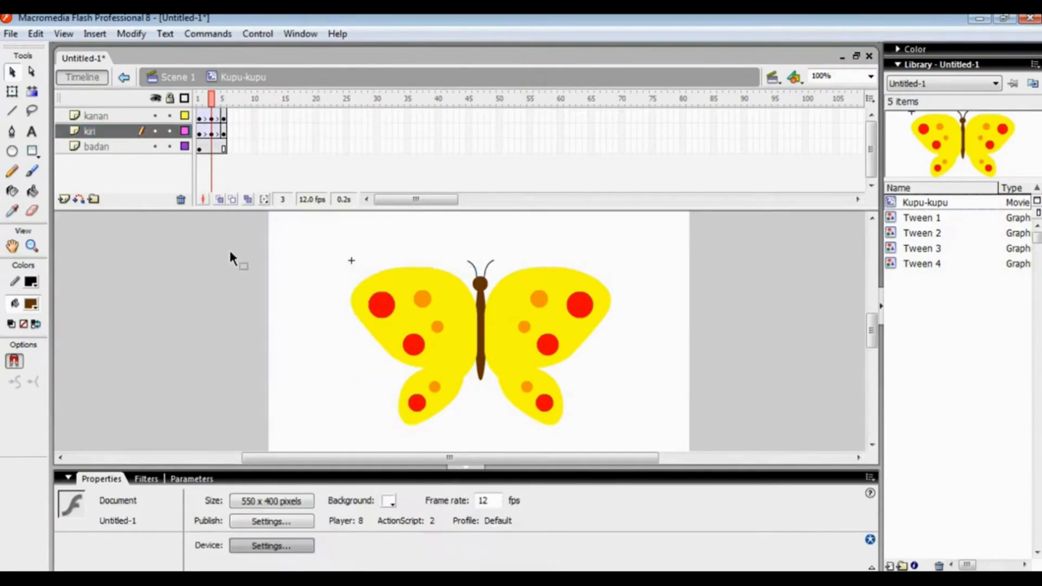
# With Free Transform, move the kanan wing's transformation point to the middle of its body-side edge at frames 1, 3 and 5
pyautogui.click(198, 117)
pyautogui.click(198, 116)
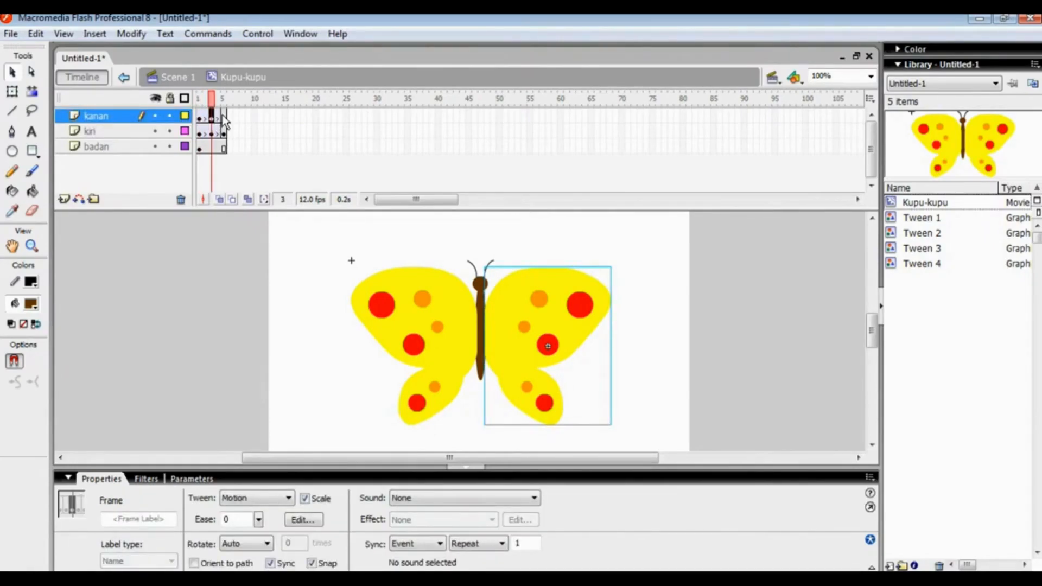
pyautogui.click(223, 116)
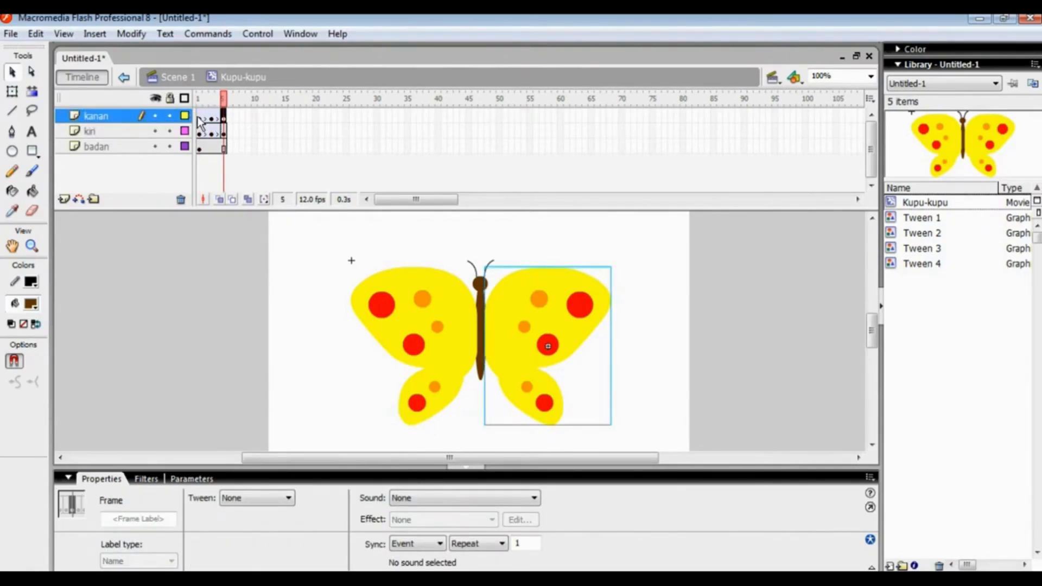
pyautogui.click(200, 120)
pyautogui.click(14, 94)
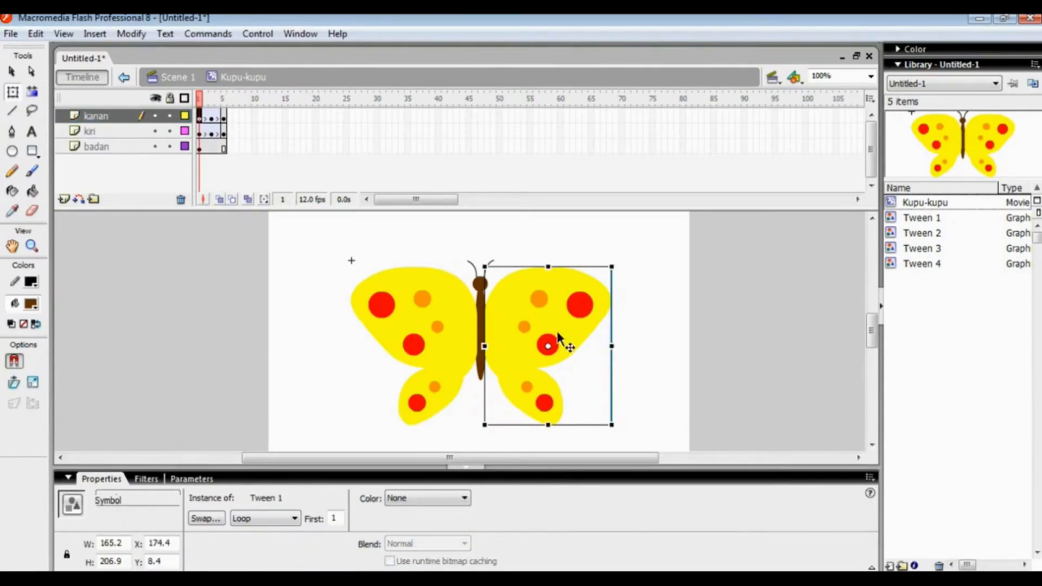
pyautogui.hotkey('ctrl', '=')
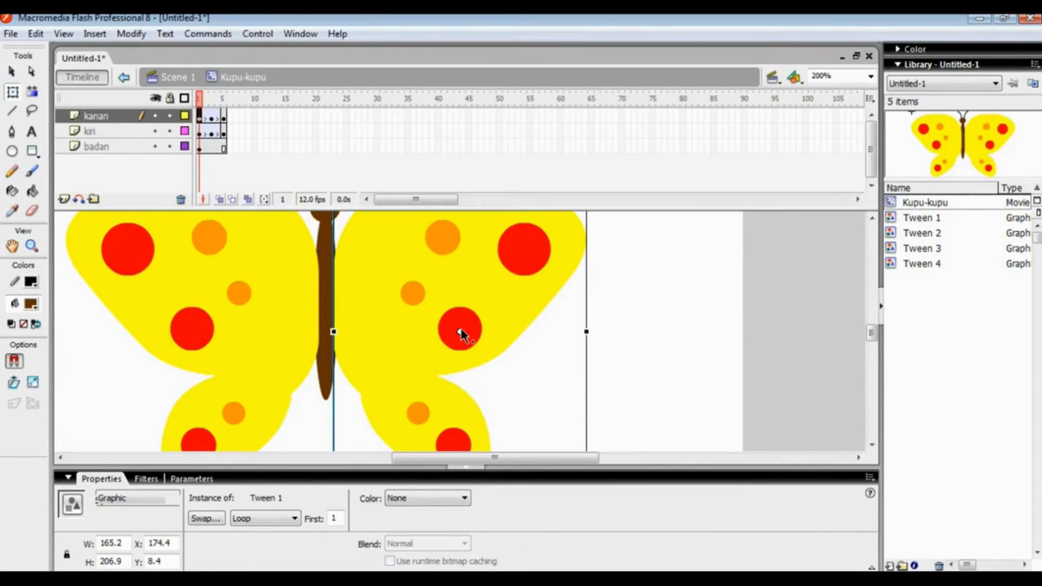
pyautogui.moveTo(460, 331); pyautogui.dragTo(405, 331)
pyautogui.click(212, 116)
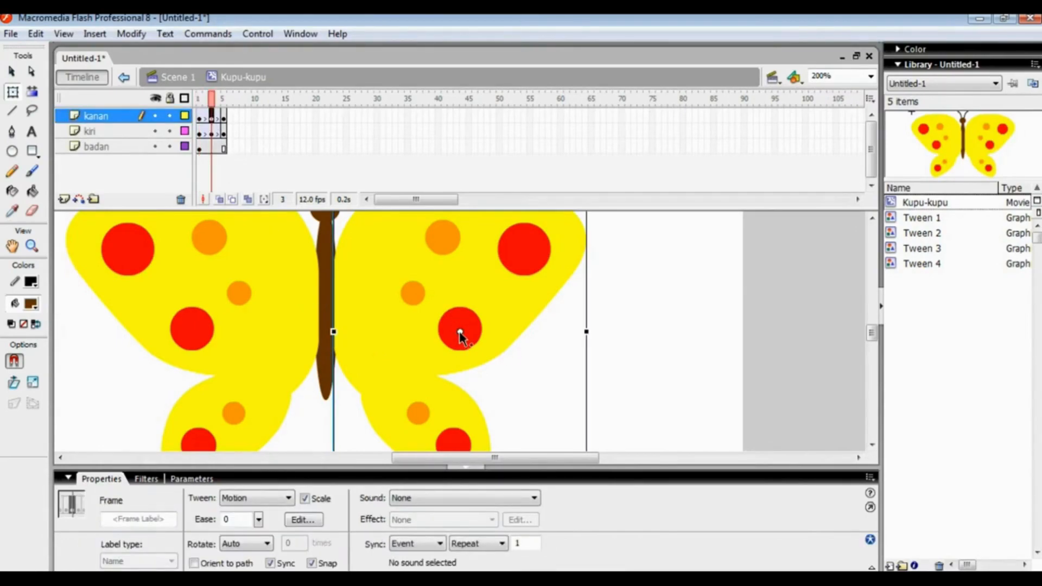
pyautogui.moveTo(458, 332); pyautogui.dragTo(334, 333)
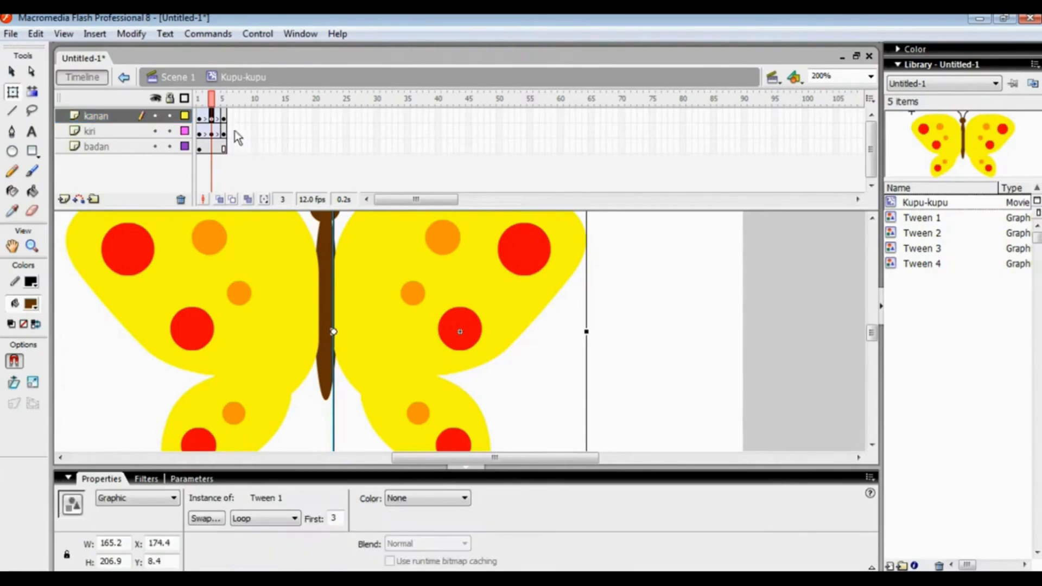
pyautogui.click(225, 117)
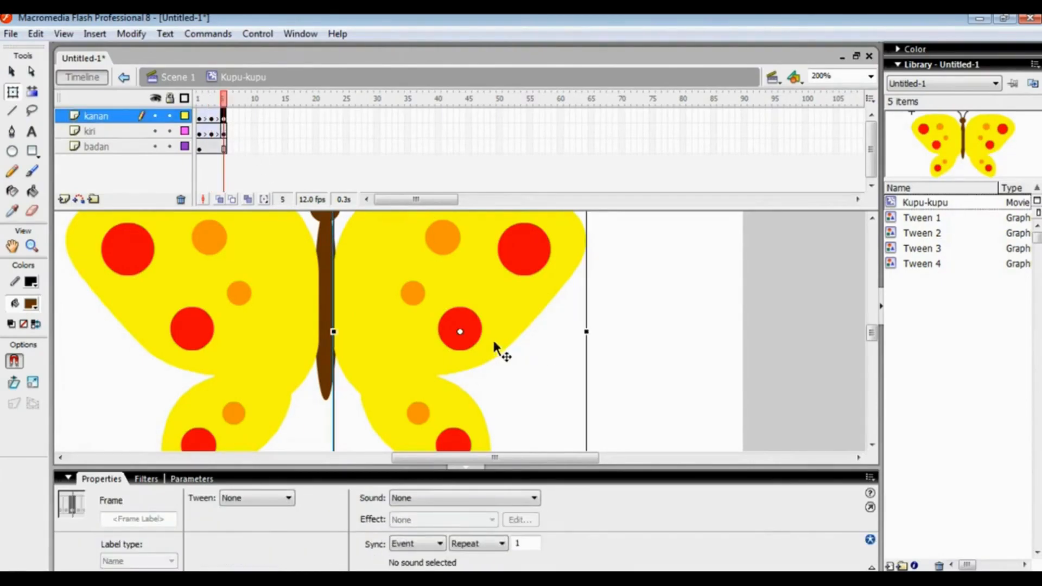
pyautogui.moveTo(461, 333); pyautogui.dragTo(342, 333)
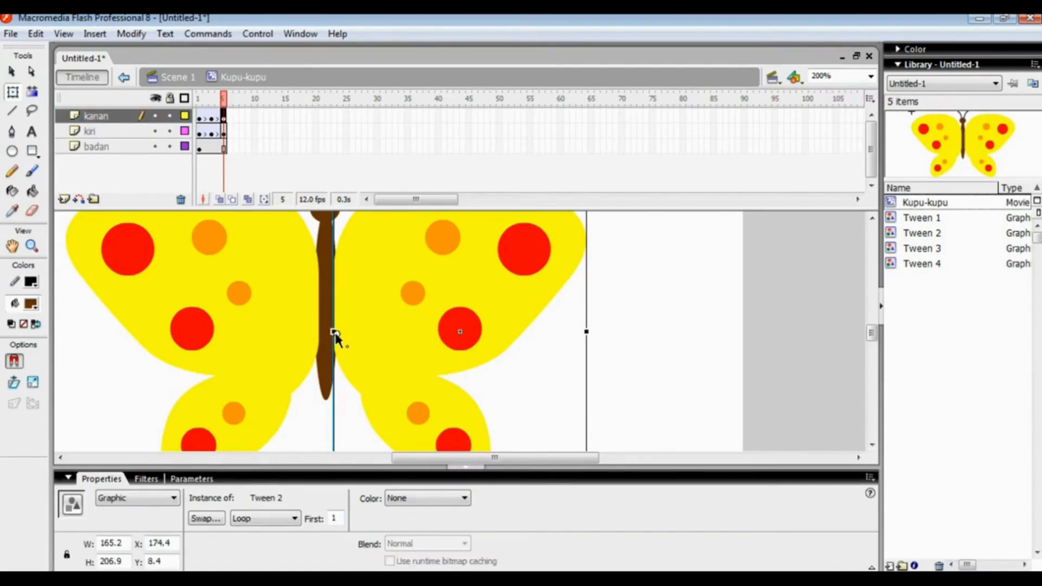
# Move the kiri wing's transformation point to the middle of its body-side edge at frames 1, 3 and 5
pyautogui.click(200, 132)
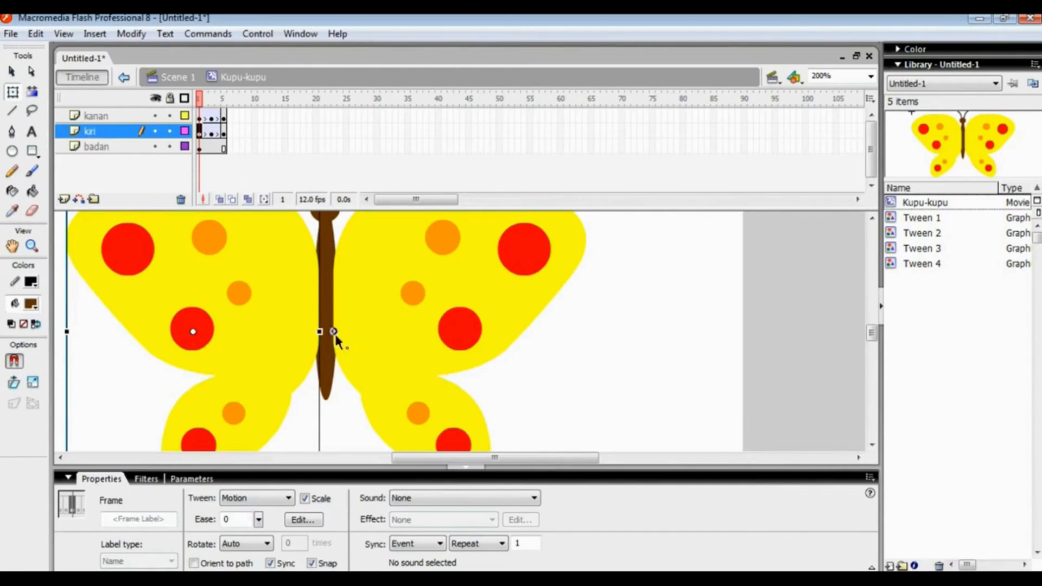
pyautogui.click(201, 332)
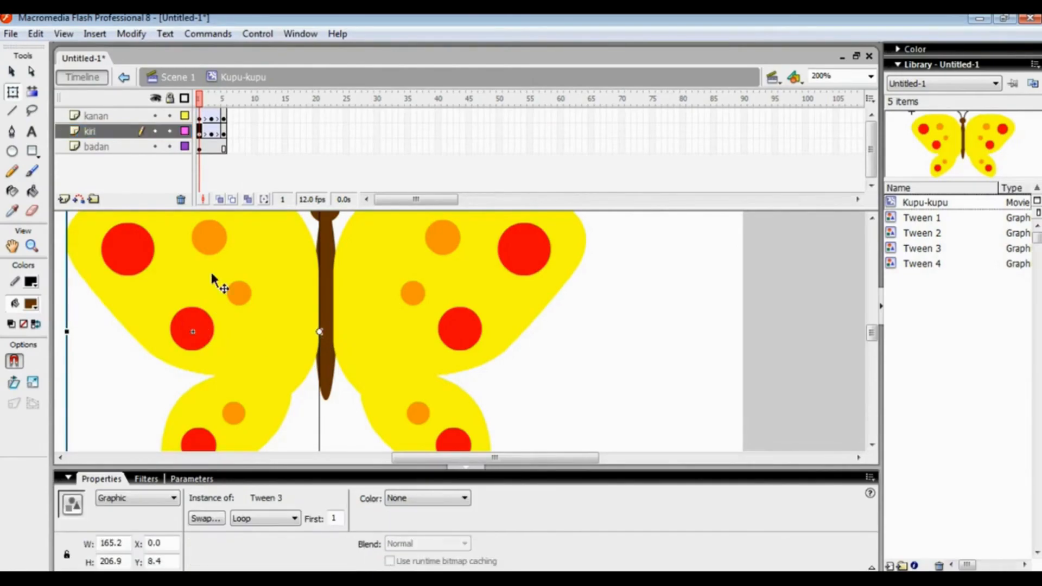
pyautogui.click(211, 131)
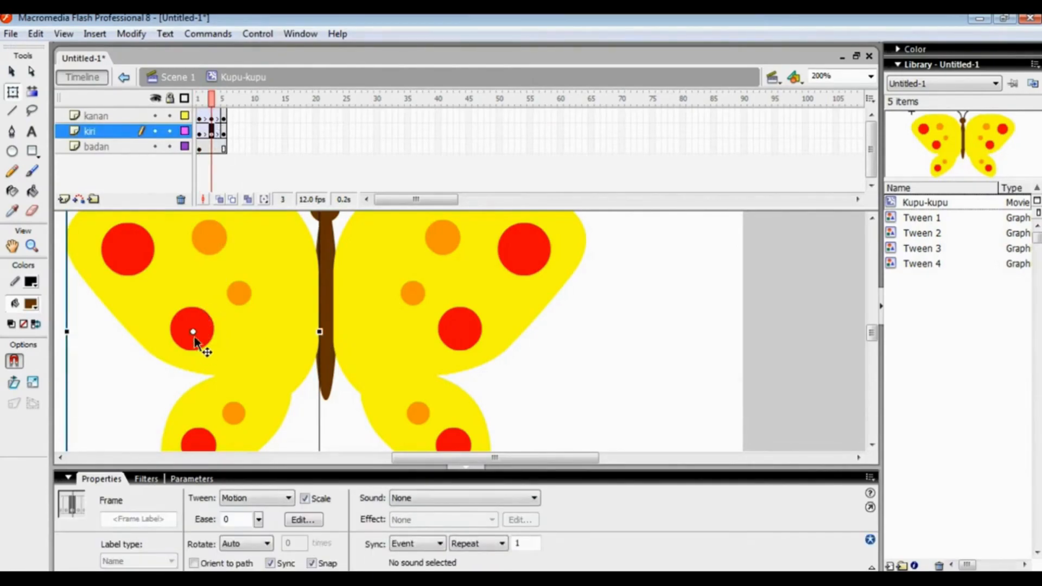
pyautogui.click(313, 327)
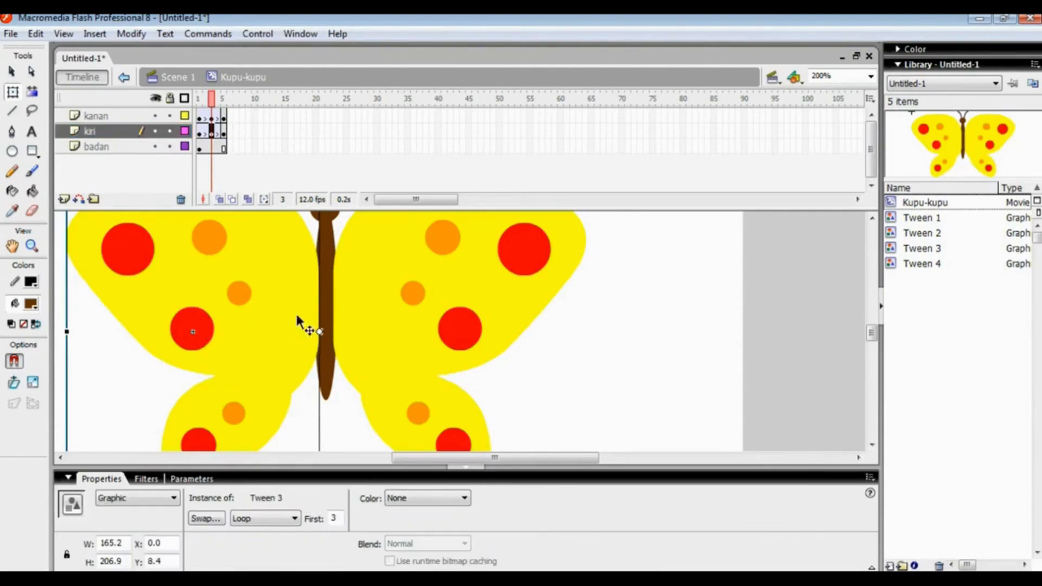
pyautogui.click(223, 131)
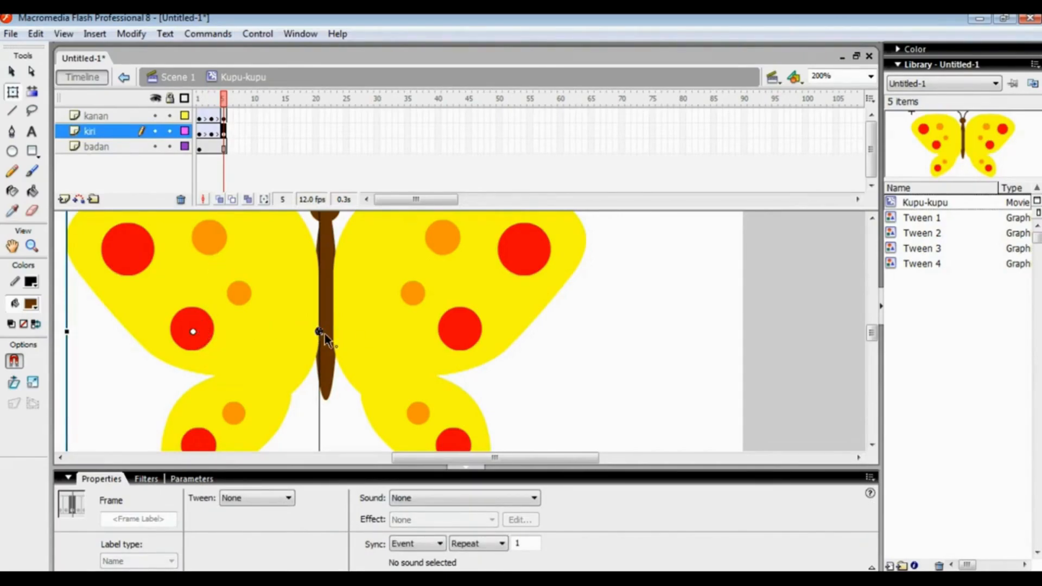
pyautogui.moveTo(341, 331); pyautogui.dragTo(320, 331)
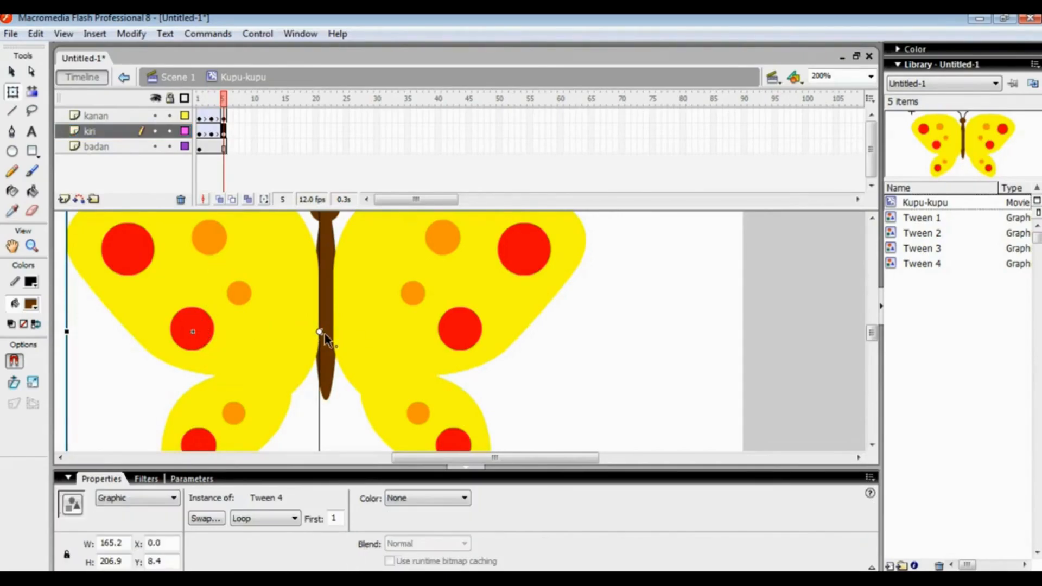
# Squeeze the kanan wing at frame 3 horizontally toward the body to a width of about 38 px
pyautogui.click(210, 115)
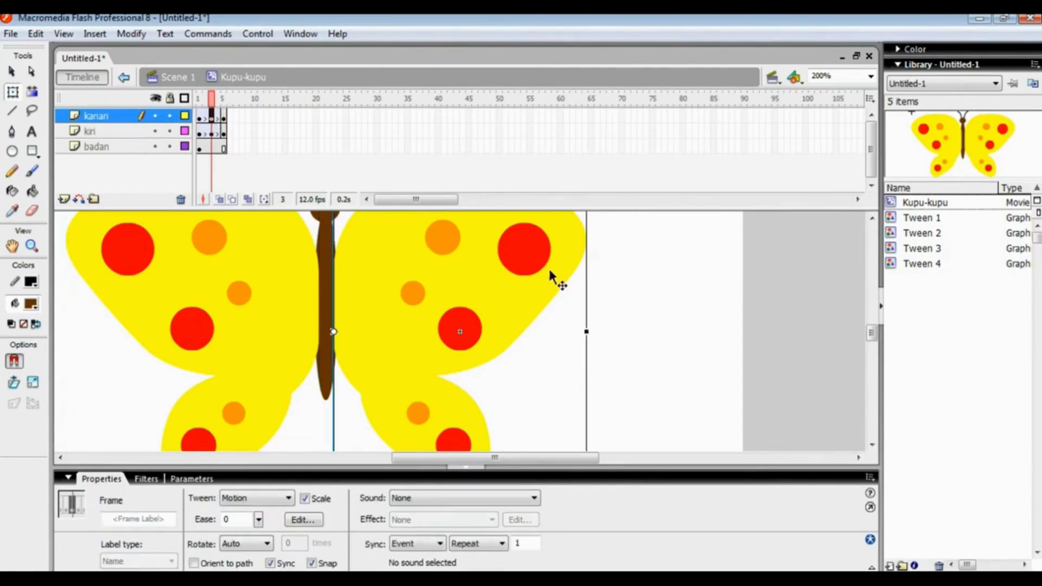
pyautogui.moveTo(587, 332); pyautogui.dragTo(447, 323)
pyautogui.moveTo(407, 322); pyautogui.dragTo(393, 323)
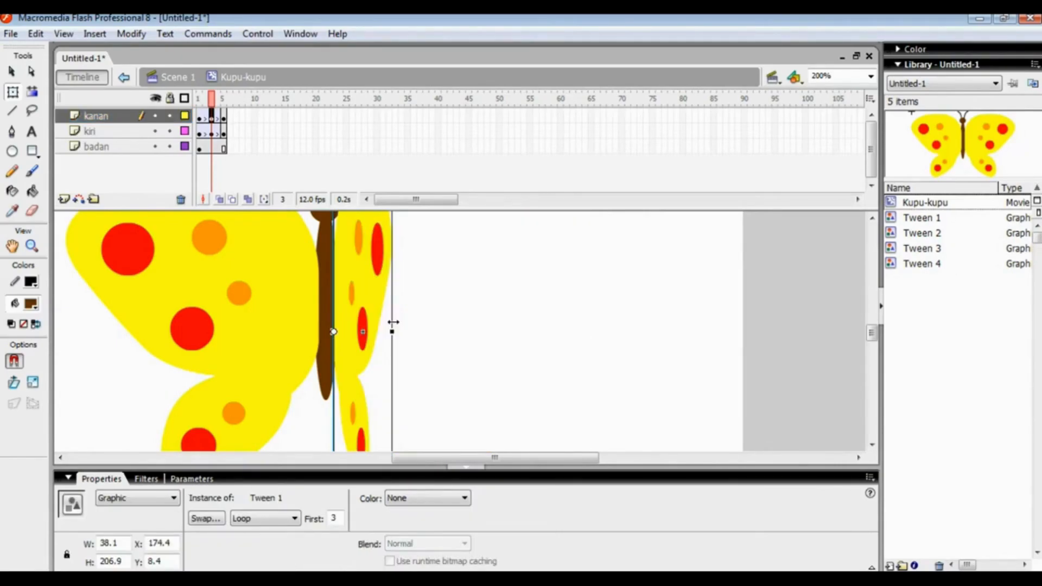
# Squeeze the kiri wing at frame 3 horizontally toward the body to a width of about 38 px
pyautogui.click(211, 132)
pyautogui.moveTo(66, 329); pyautogui.dragTo(260, 310)
pyautogui.hotkey('ctrl', '1')
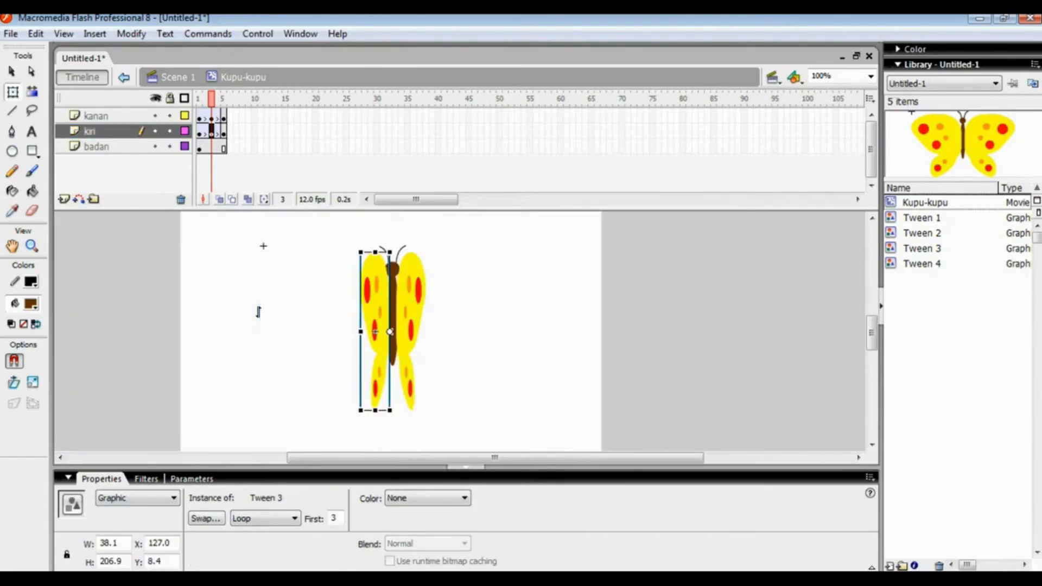
pyautogui.click(328, 244)
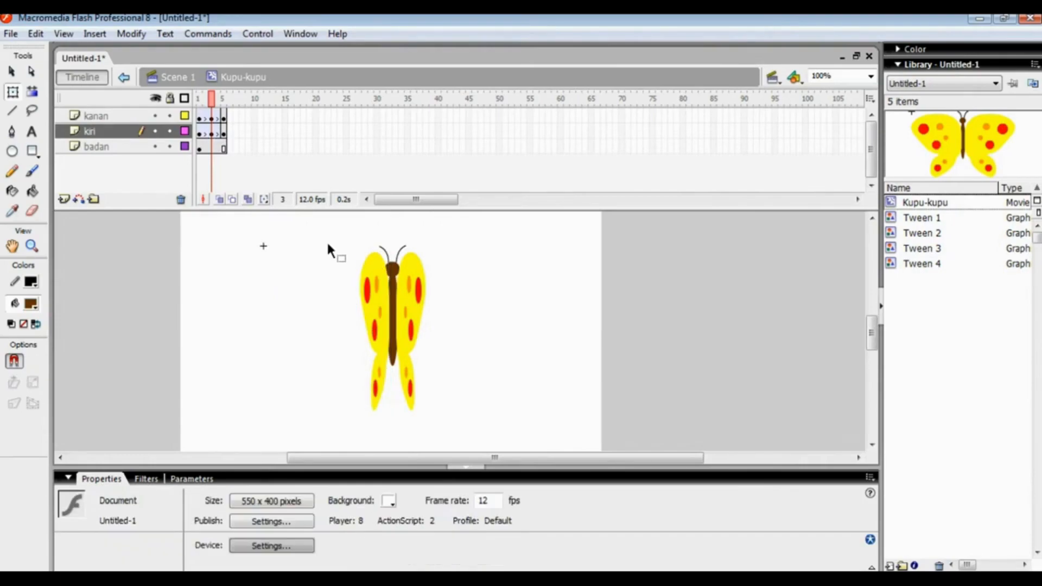
# Return the playhead to frame 1 and test the movie to preview the butterfly's wing flapping
pyautogui.moveTo(213, 103)
pyautogui.mouseDown()
pyautogui.moveTo(202, 103)
pyautogui.moveTo(224, 103)
pyautogui.moveTo(199, 102)
pyautogui.moveTo(227, 102)
pyautogui.moveTo(202, 111)
pyautogui.mouseUp()
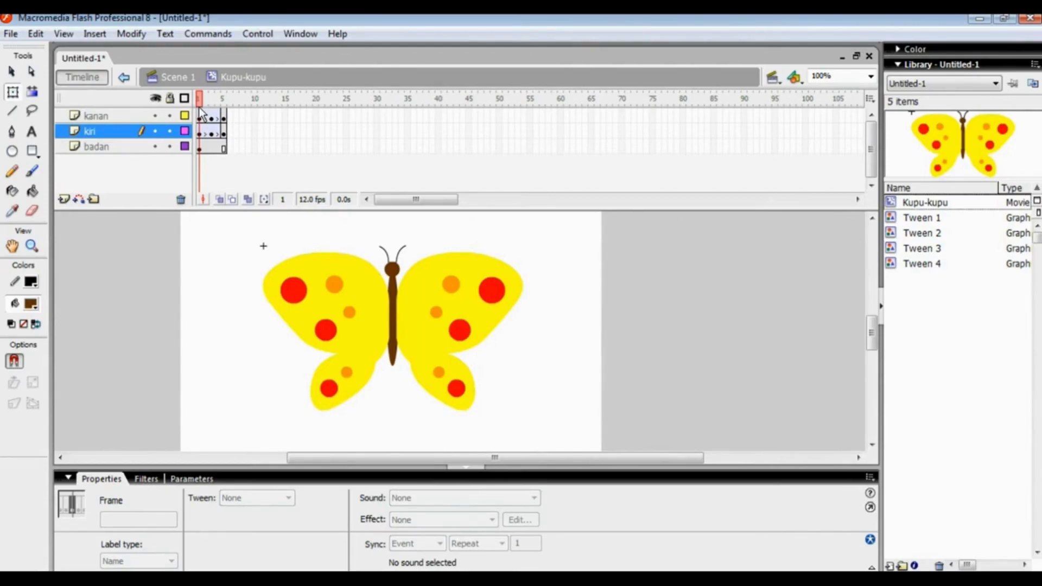
pyautogui.hotkey('ctrl', 'Return')
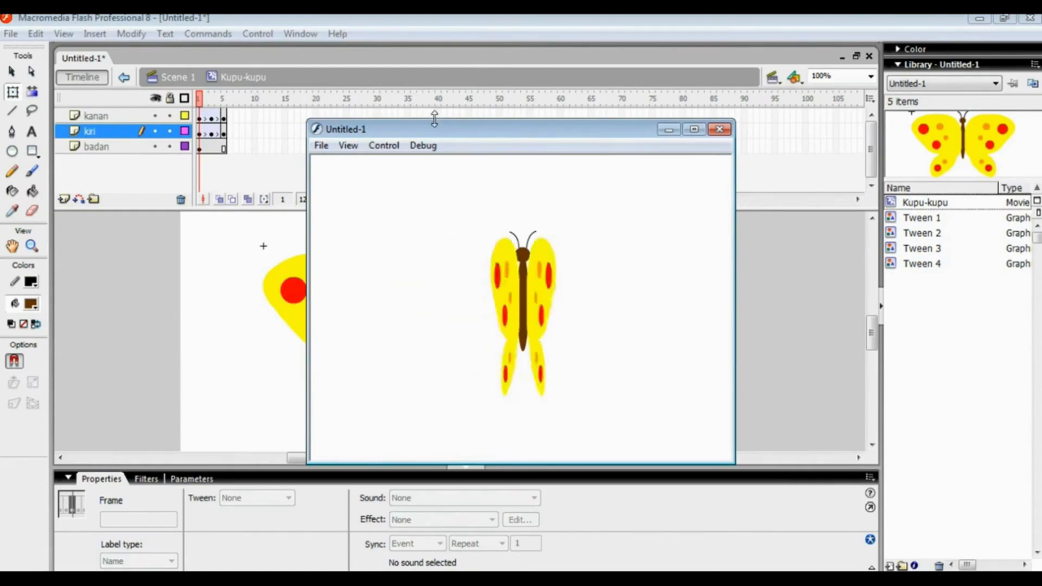
pyautogui.moveTo(441, 132); pyautogui.dragTo(373, 115)
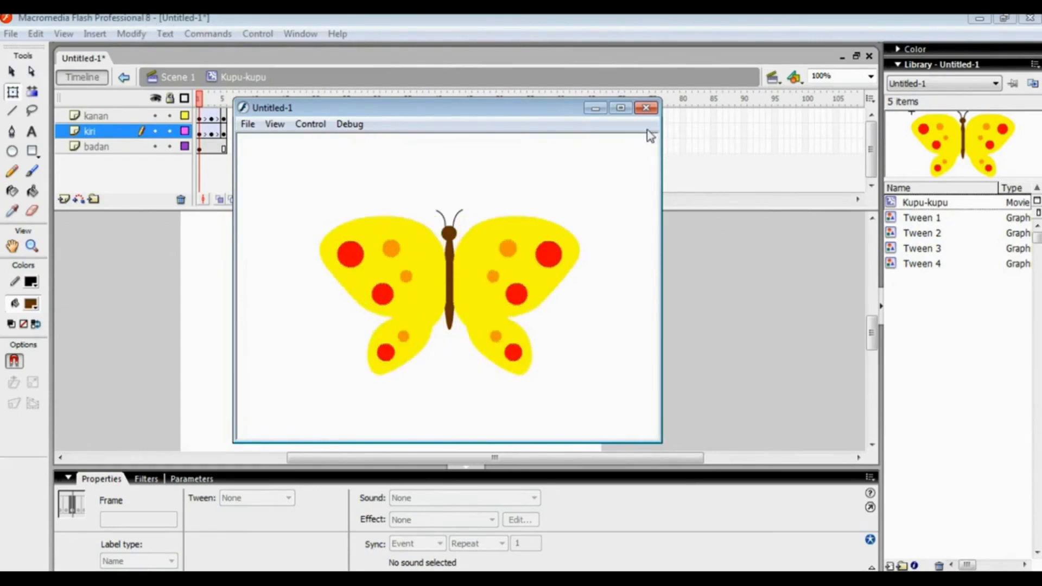
# Close the preview and export the movie to the Desktop as a Flash Movie (*.swf) named Kupu-kupu, accepting the Flash Player 8 export settings
pyautogui.click(646, 112)
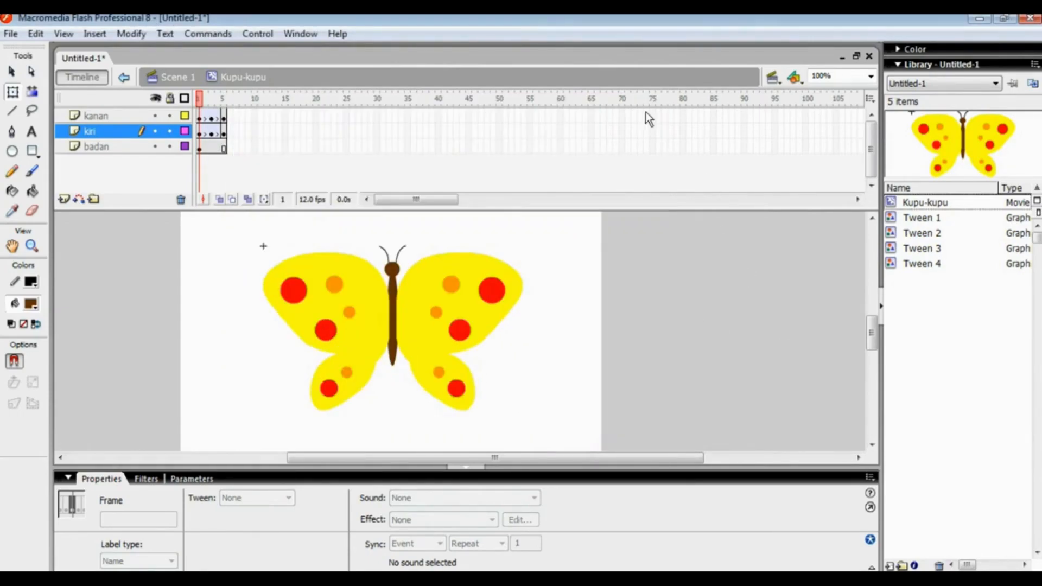
pyautogui.click(19, 34)
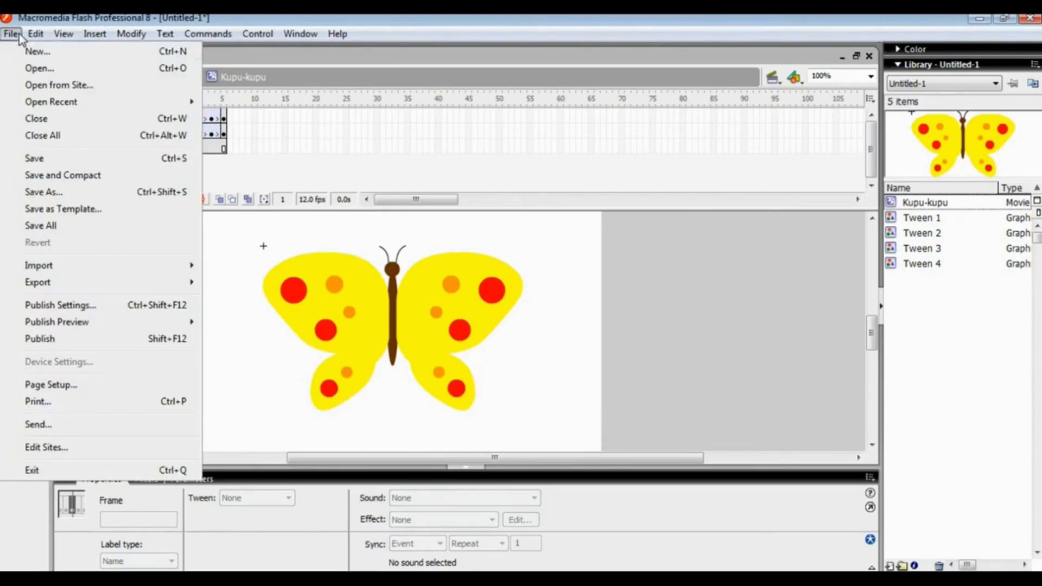
pyautogui.moveTo(64, 284)
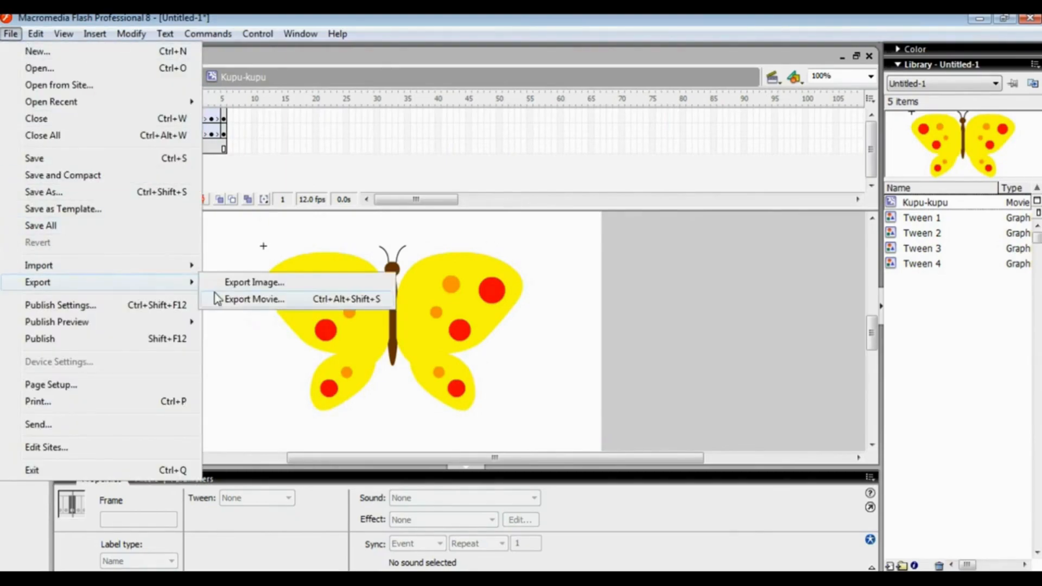
pyautogui.click(249, 299)
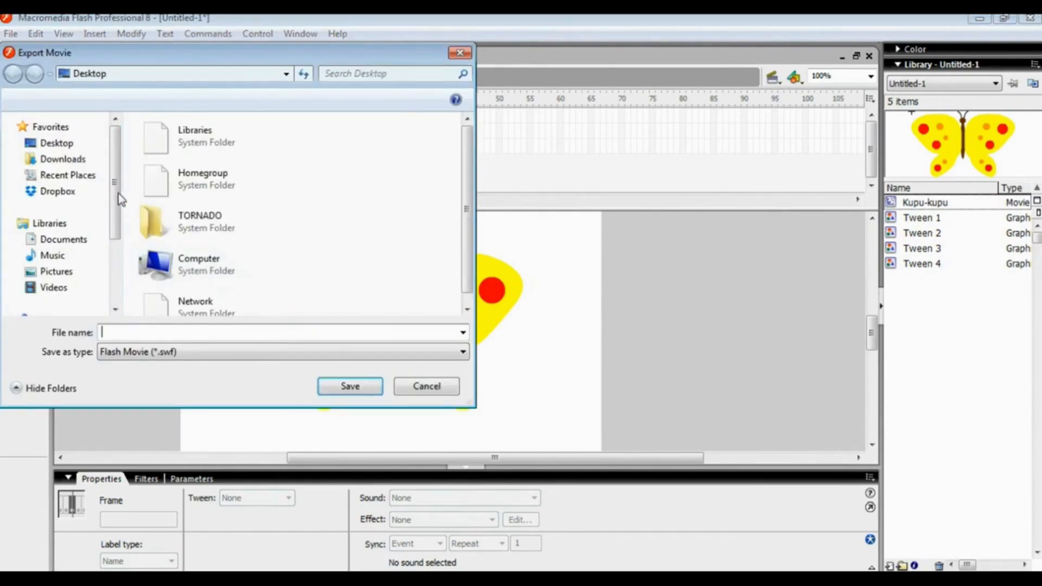
pyautogui.click(86, 139)
pyautogui.click(132, 329)
pyautogui.write('Ku')
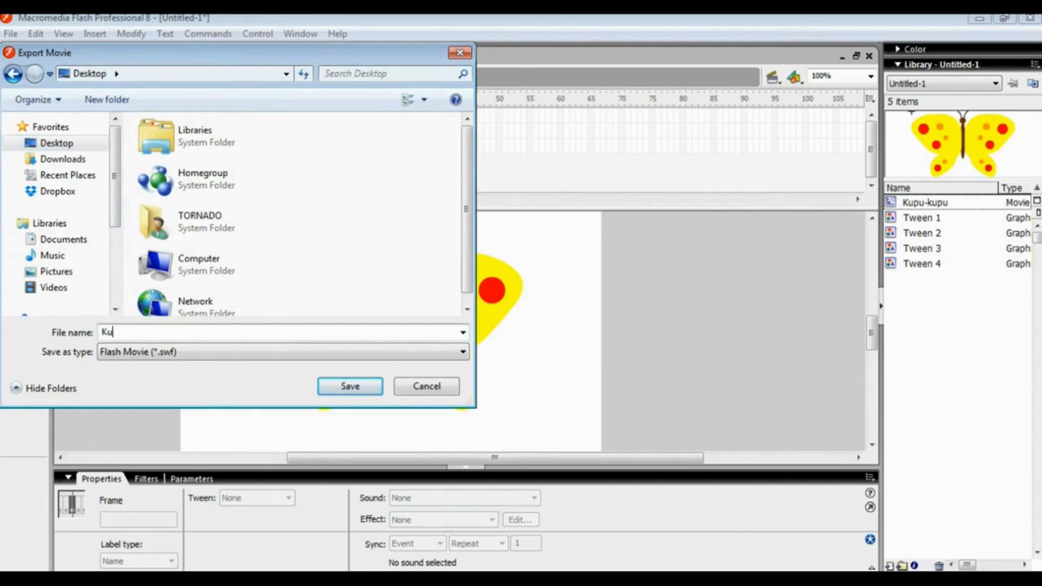
pyautogui.write('pu-kup')
pyautogui.click(350, 386)
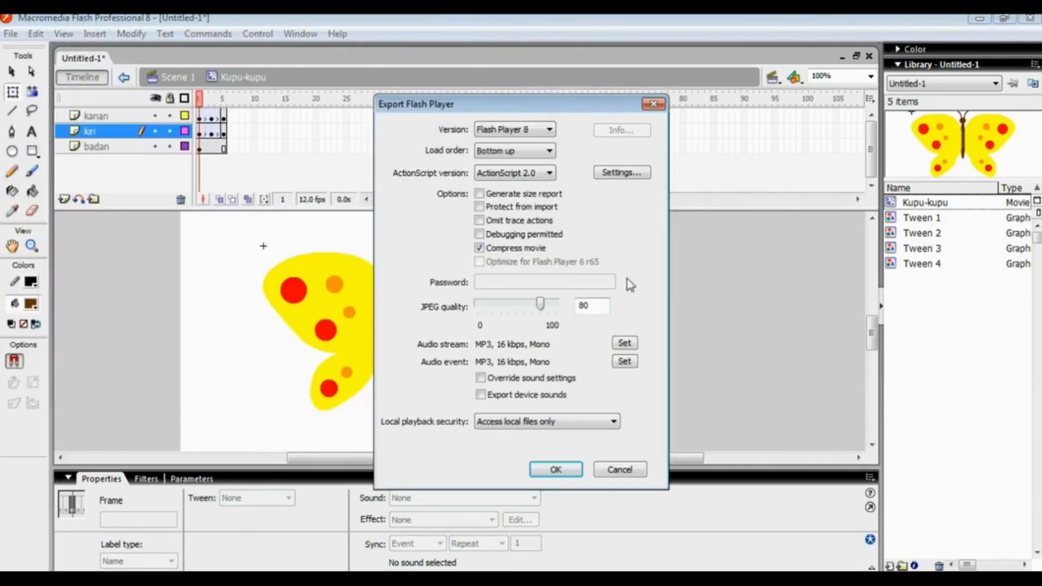
pyautogui.click(556, 471)
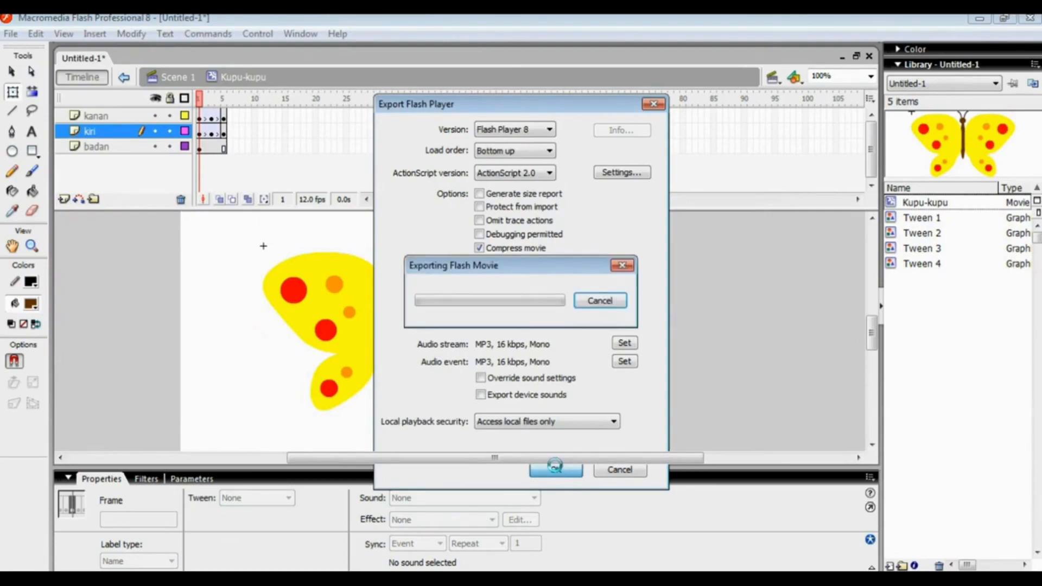